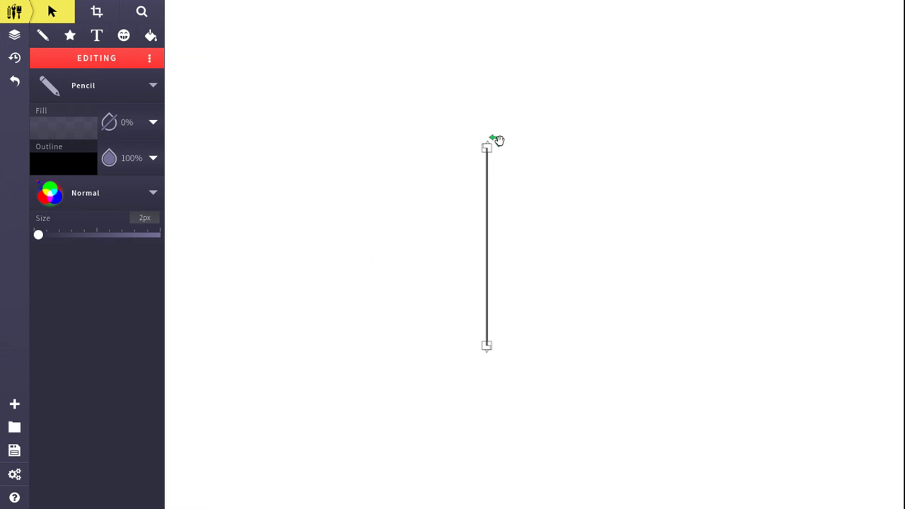
- Rotate the vertical line into a diagonal rising to the upper right and move it right of the canvas centre
drag(499, 144, 567, 190)
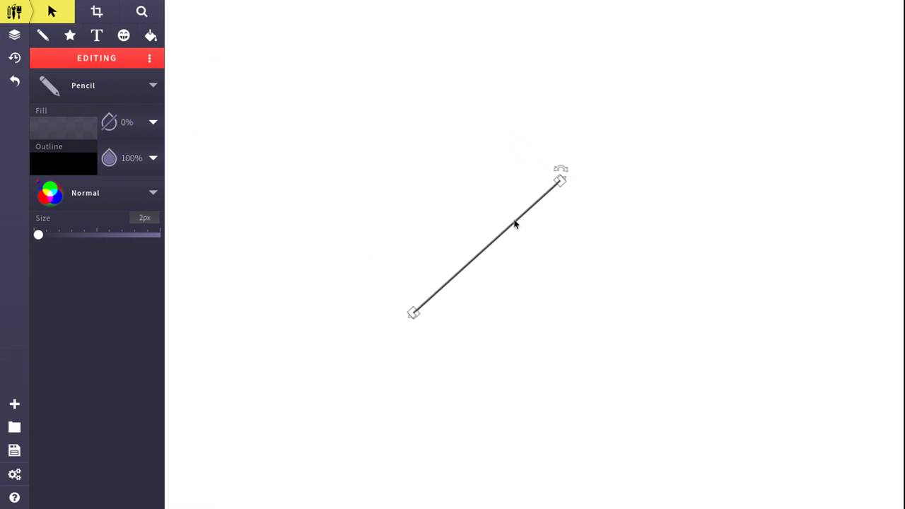
click(515, 224)
click(541, 235)
drag(557, 186, 625, 188)
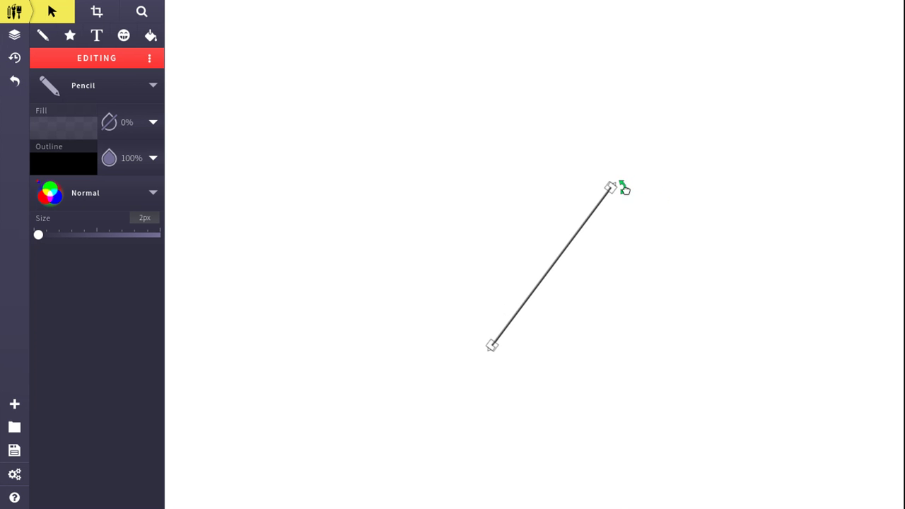
click(153, 85)
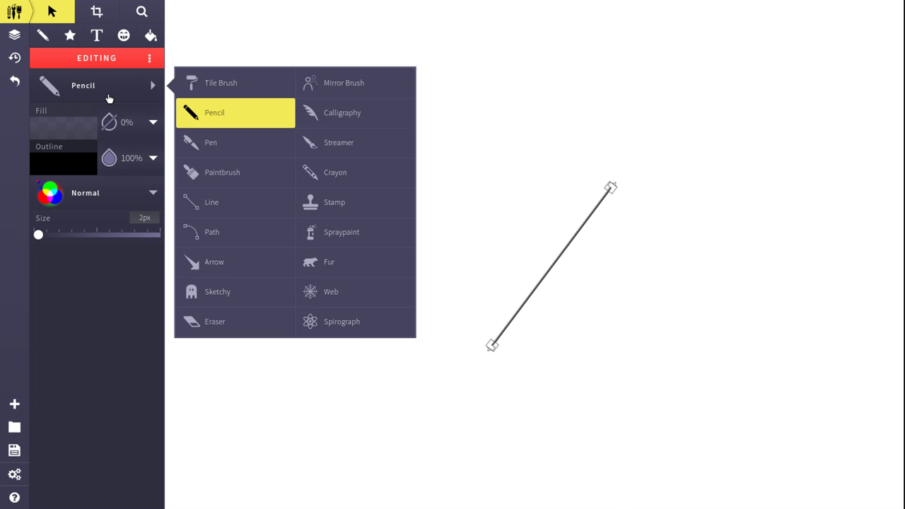
click(603, 203)
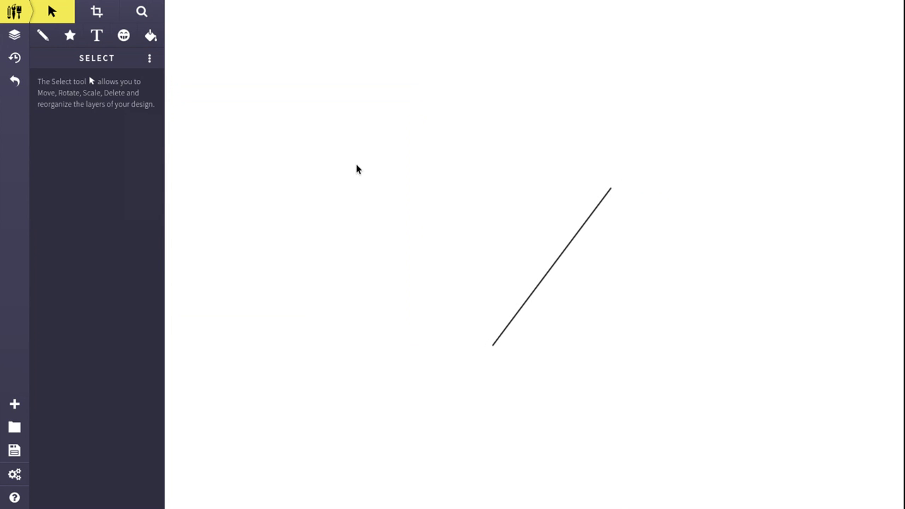
- Draw a long wavy crust outline with a rounded end cap at the diagonal line's upper end using the 2px black Pencil
click(42, 35)
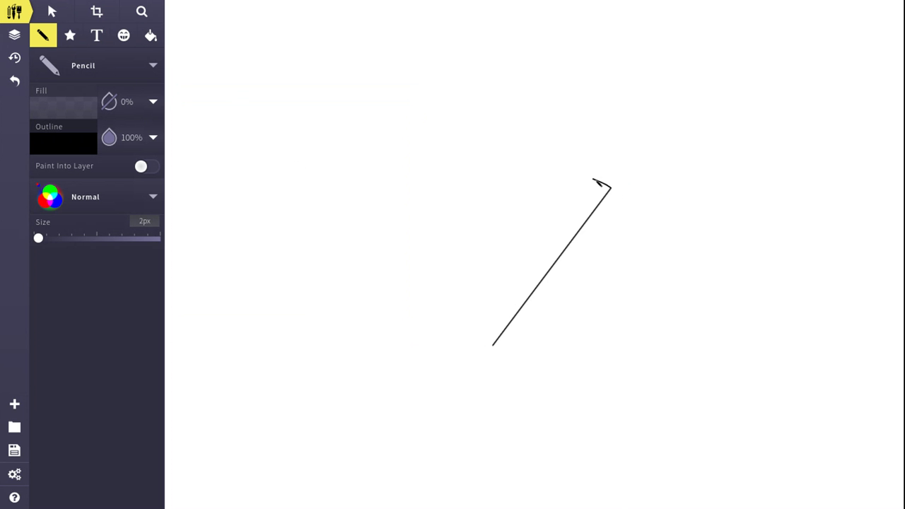
mouse_move(596, 180)
mouse_down()
mouse_move(471, 107)
mouse_move(484, 95)
mouse_move(502, 100)
mouse_move(626, 169)
mouse_move(613, 185)
mouse_move(634, 179)
mouse_up()
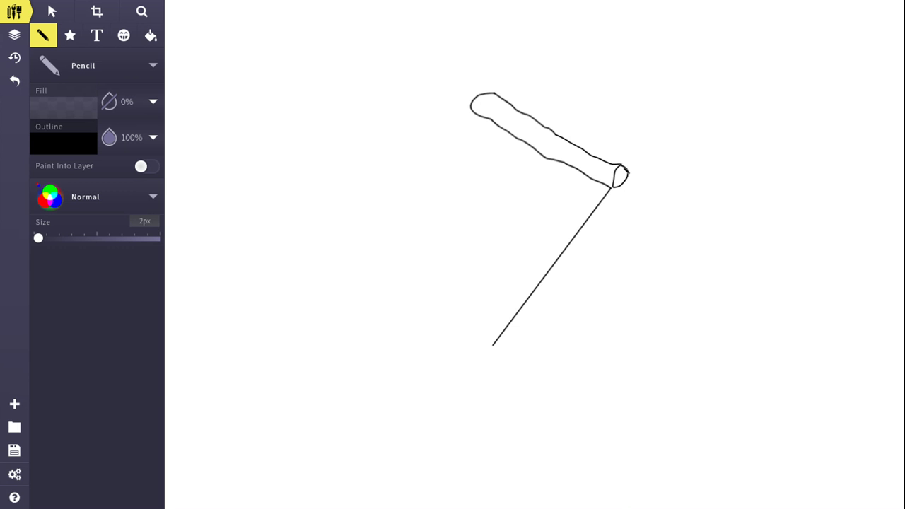
drag(629, 173, 618, 184)
- Close the pizza slice with a wavy left edge from the crust and a short curved stroke forming the pointed tip
mouse_move(477, 126)
mouse_down()
mouse_move(455, 240)
mouse_move(457, 333)
mouse_move(477, 400)
mouse_move(513, 327)
mouse_up()
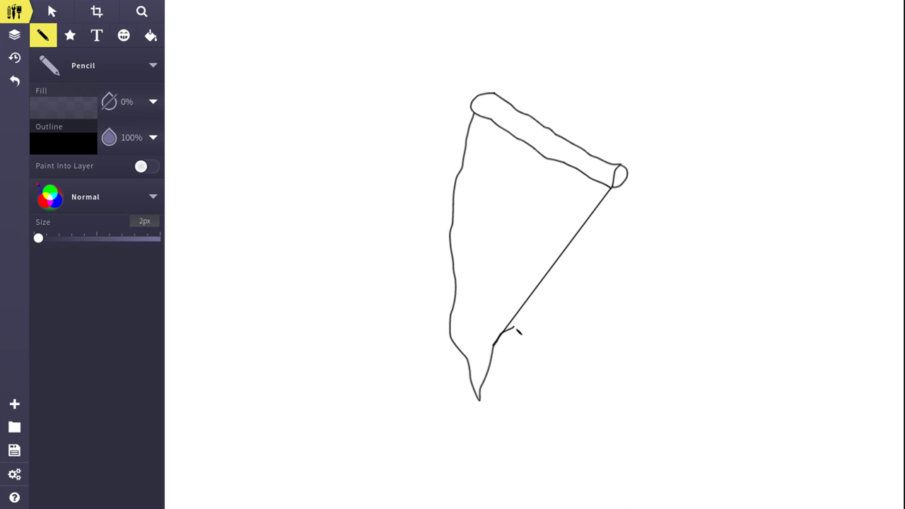
click(15, 81)
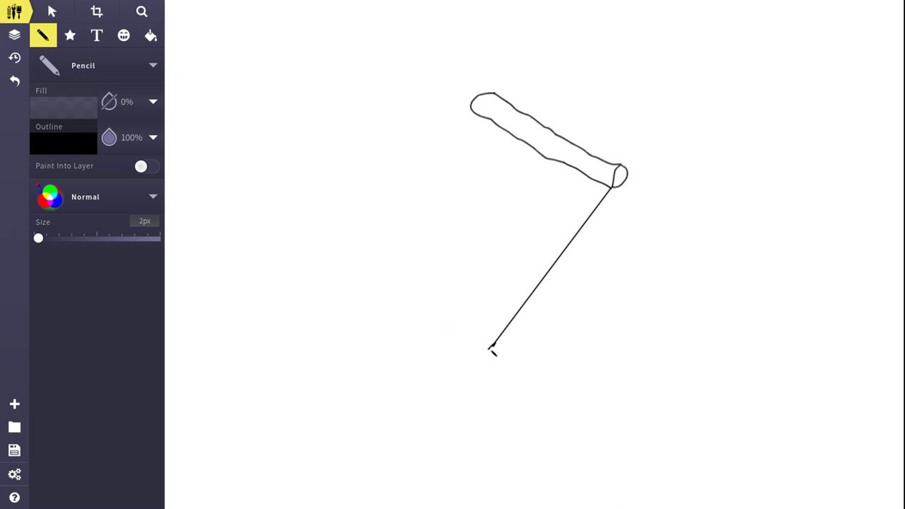
drag(493, 352, 491, 413)
mouse_move(479, 119)
mouse_down()
mouse_move(453, 185)
mouse_move(447, 276)
mouse_move(456, 347)
mouse_move(484, 408)
mouse_up()
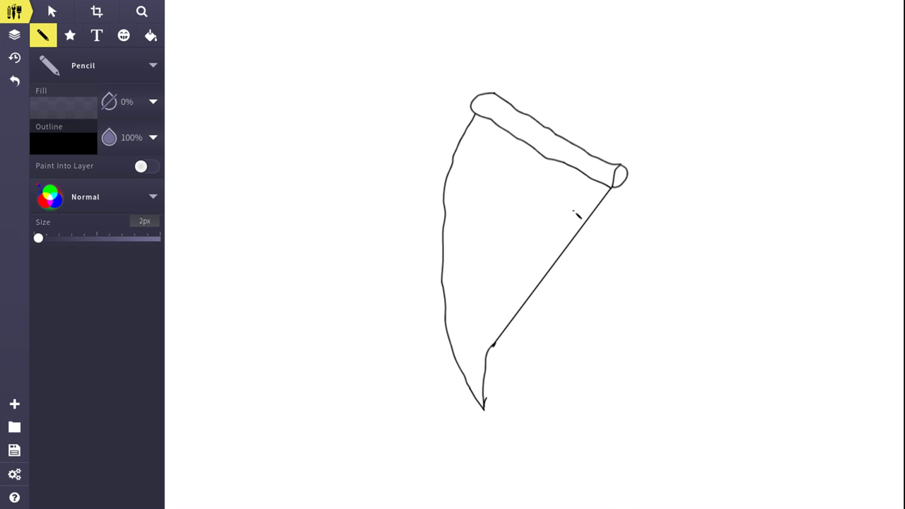
- Select all strokes of the slice, rotate them clockwise about 30 degrees and reposition the drawing near the canvas centre
click(53, 12)
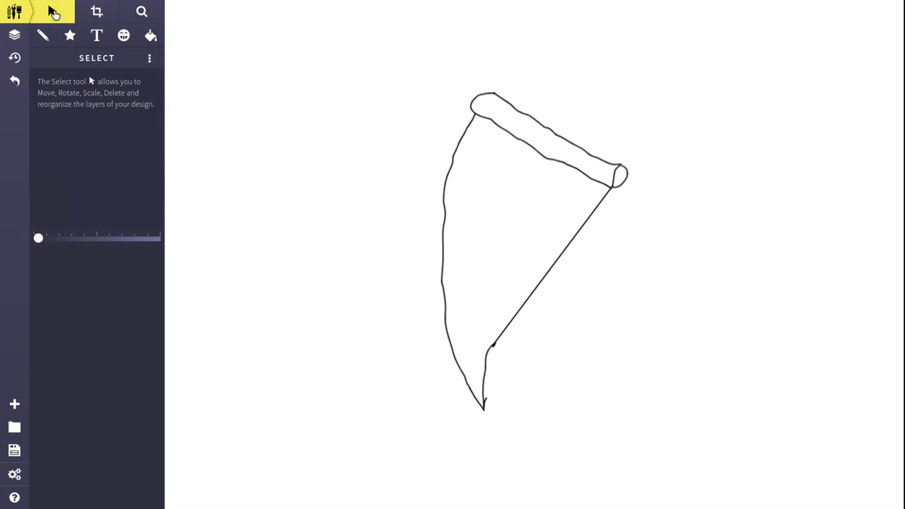
mouse_move(435, 56)
mouse_down()
mouse_move(519, 181)
mouse_move(562, 323)
mouse_move(626, 440)
mouse_up()
right_click(505, 238)
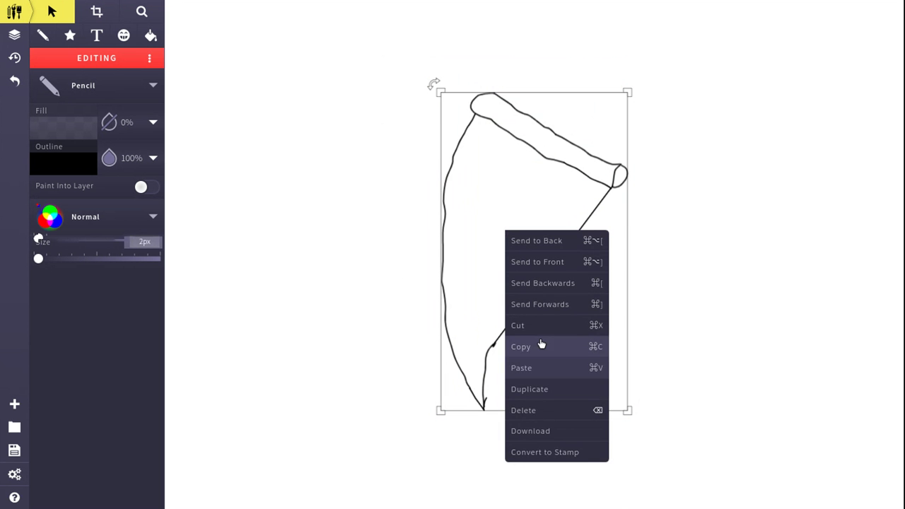
click(597, 240)
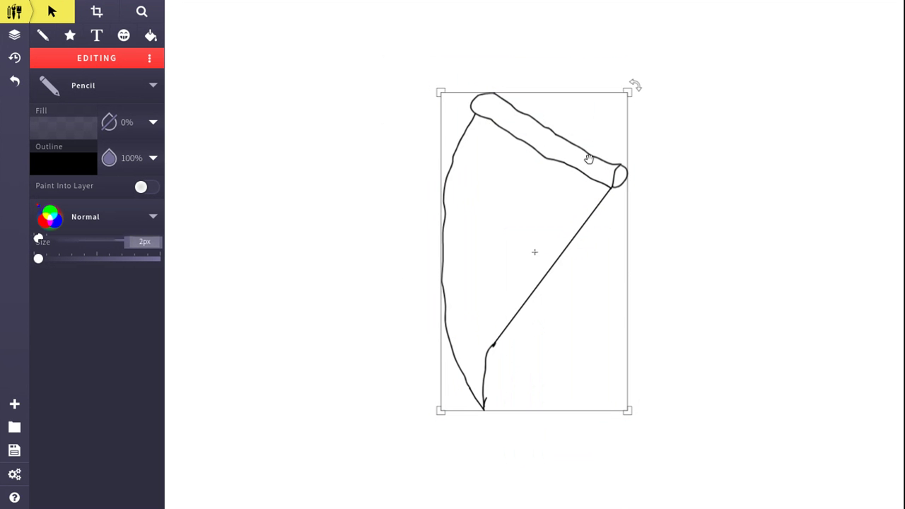
drag(590, 155, 571, 153)
drag(621, 82, 704, 160)
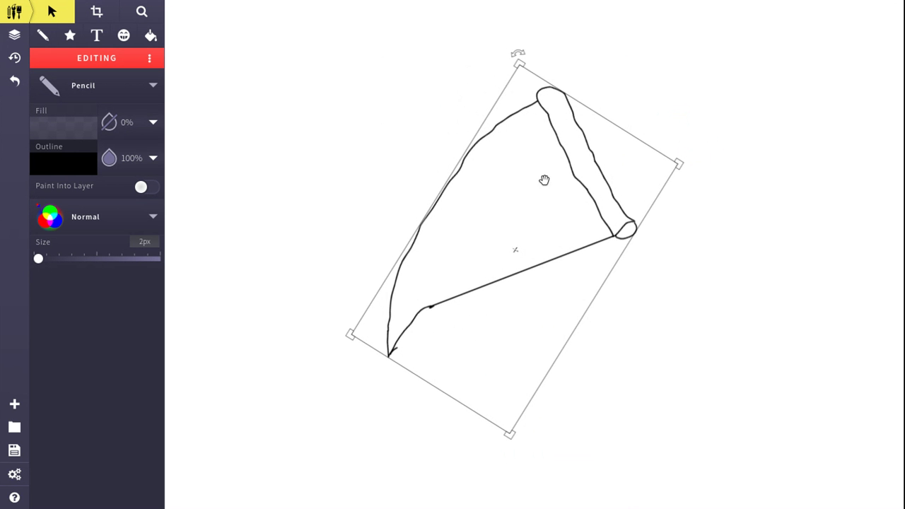
drag(542, 180, 585, 206)
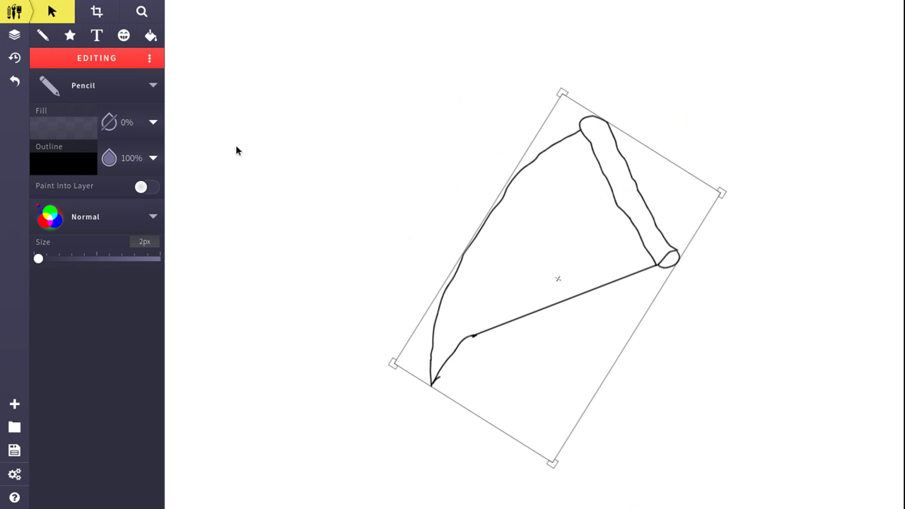
- Try brown shades such as 77410a on the slice's outline and settle on near-black 0e0e0d
click(71, 92)
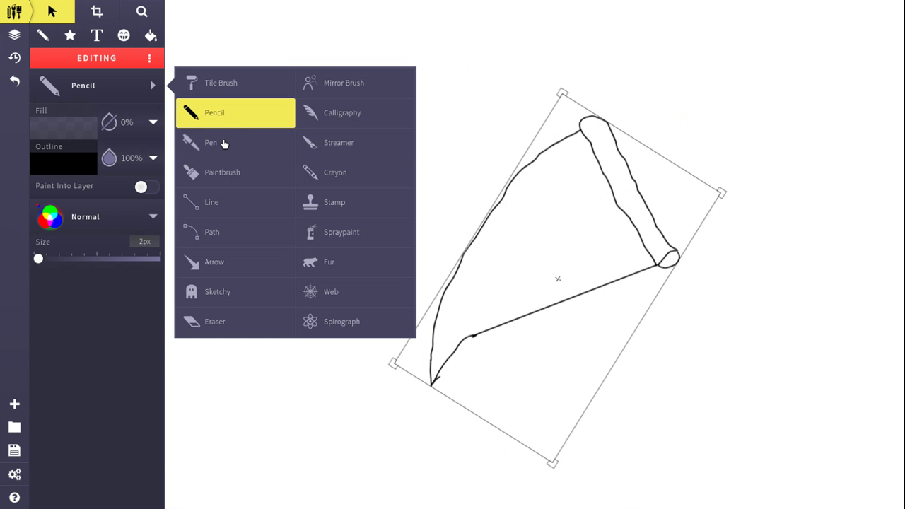
click(72, 163)
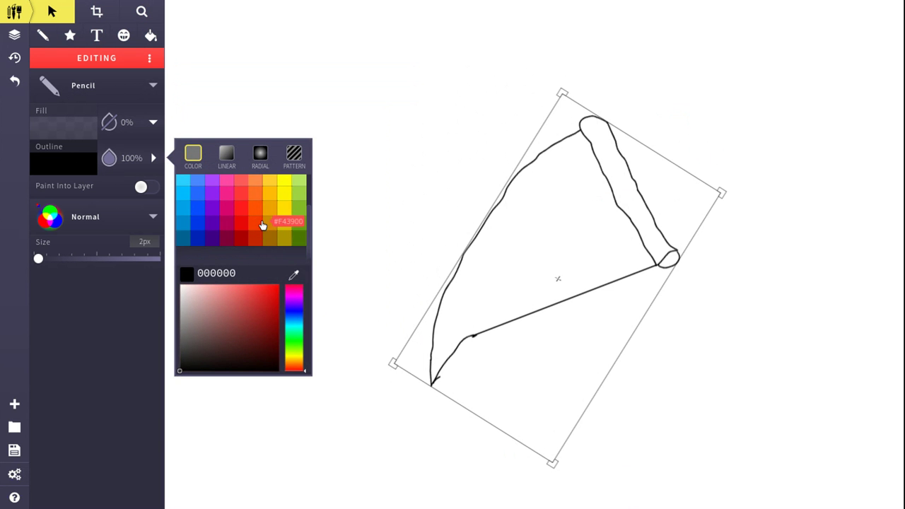
click(255, 238)
drag(278, 307, 267, 325)
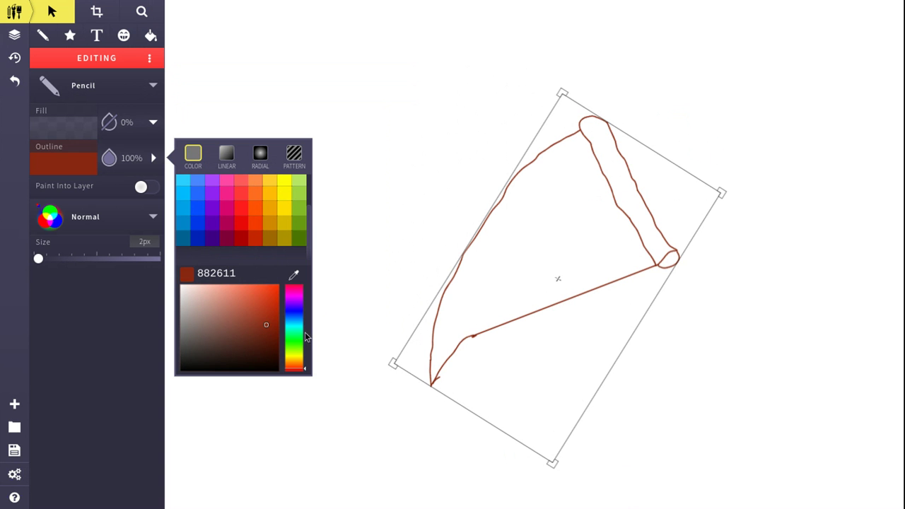
drag(295, 359, 297, 364)
drag(261, 322, 270, 330)
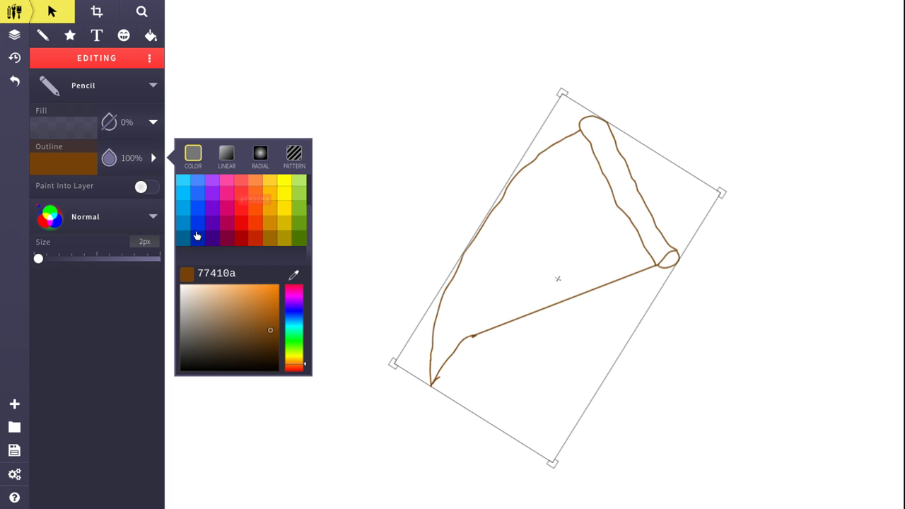
click(187, 366)
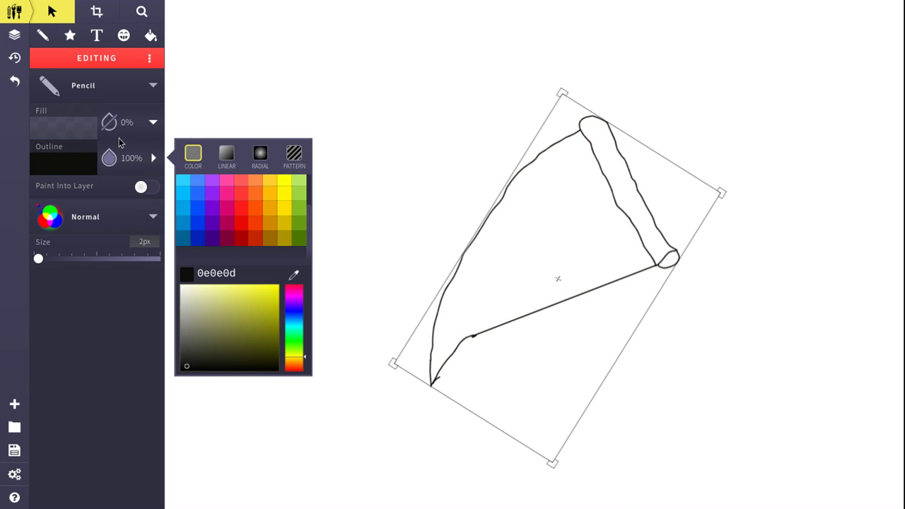
- Set up the Pencil with brown outline colour 774b00 and a size of 16px
click(43, 35)
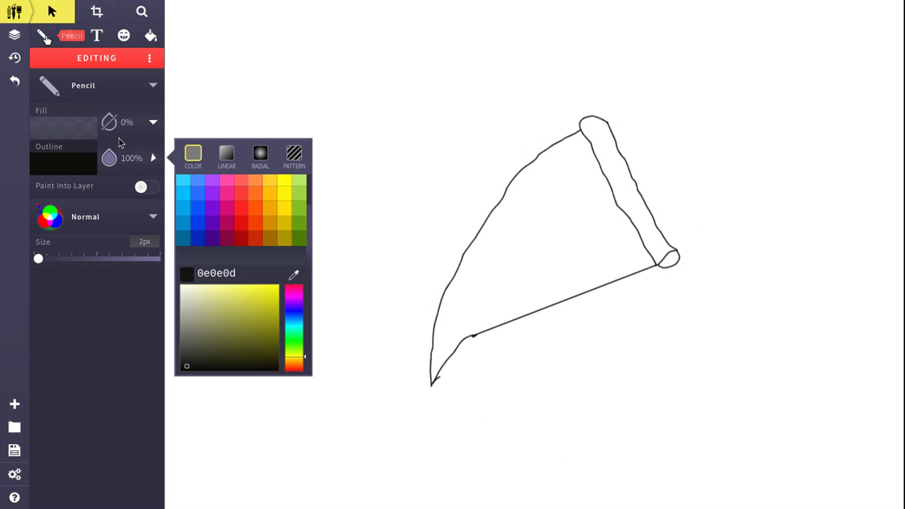
click(91, 140)
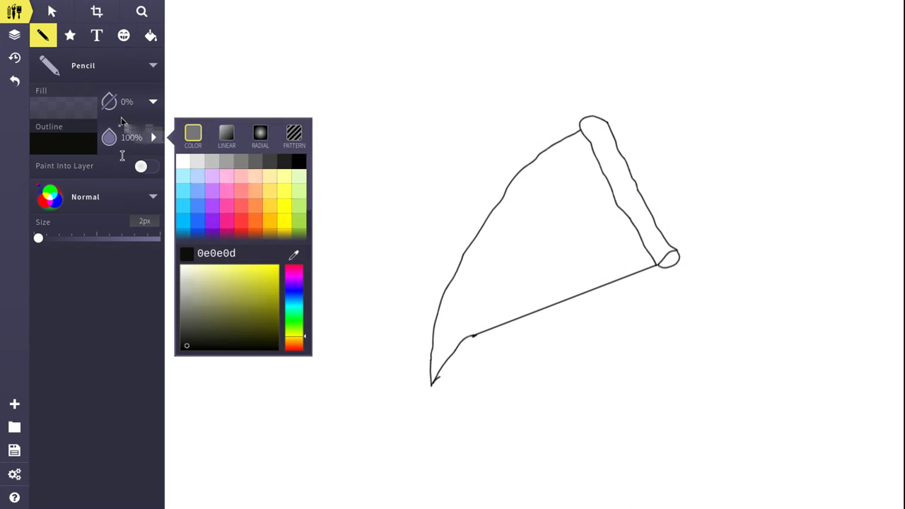
mouse_move(235, 319)
mouse_down()
mouse_move(206, 347)
mouse_move(189, 348)
mouse_move(253, 342)
mouse_move(273, 321)
mouse_move(295, 343)
mouse_move(270, 324)
mouse_move(280, 311)
mouse_up()
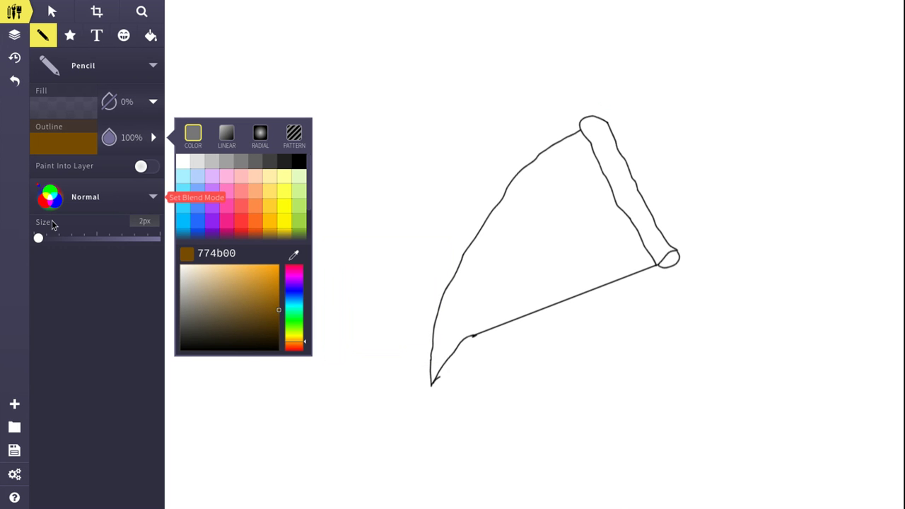
drag(39, 238, 43, 242)
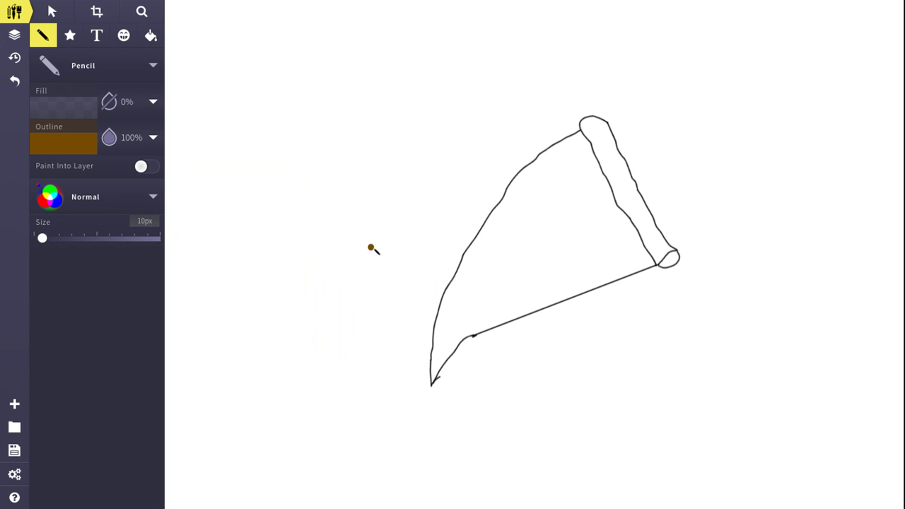
mouse_move(42, 239)
mouse_down()
mouse_move(54, 241)
mouse_move(45, 244)
mouse_up()
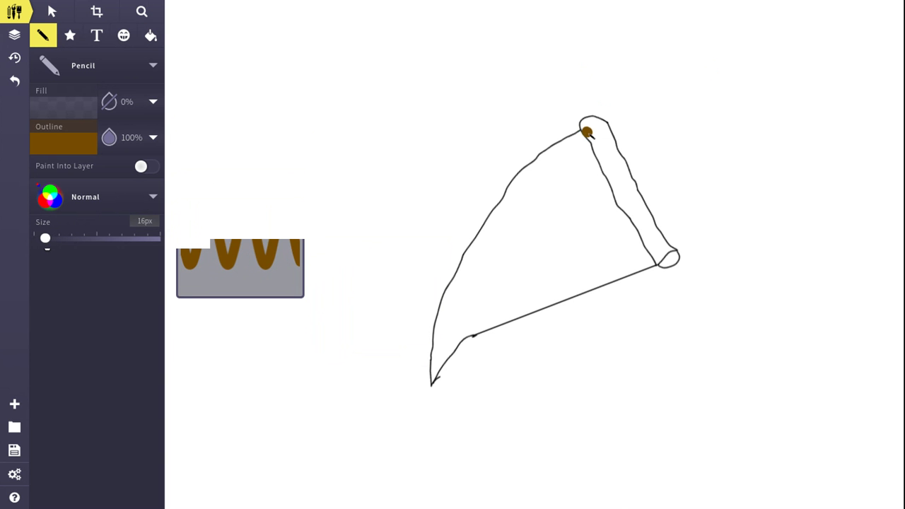
- Paint the inside of the crust brown along its length, from the rounded upper end to the end cap
drag(587, 132, 595, 126)
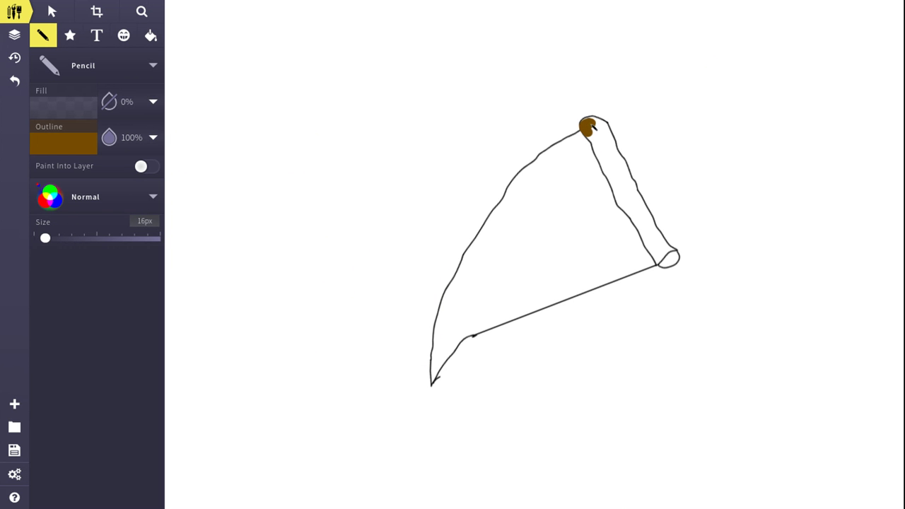
mouse_move(595, 124)
mouse_down()
mouse_move(617, 153)
mouse_move(606, 154)
mouse_move(615, 200)
mouse_move(662, 261)
mouse_move(679, 251)
mouse_move(661, 239)
mouse_move(665, 251)
mouse_move(654, 224)
mouse_up()
mouse_move(650, 217)
mouse_down()
mouse_move(603, 133)
mouse_move(648, 230)
mouse_up()
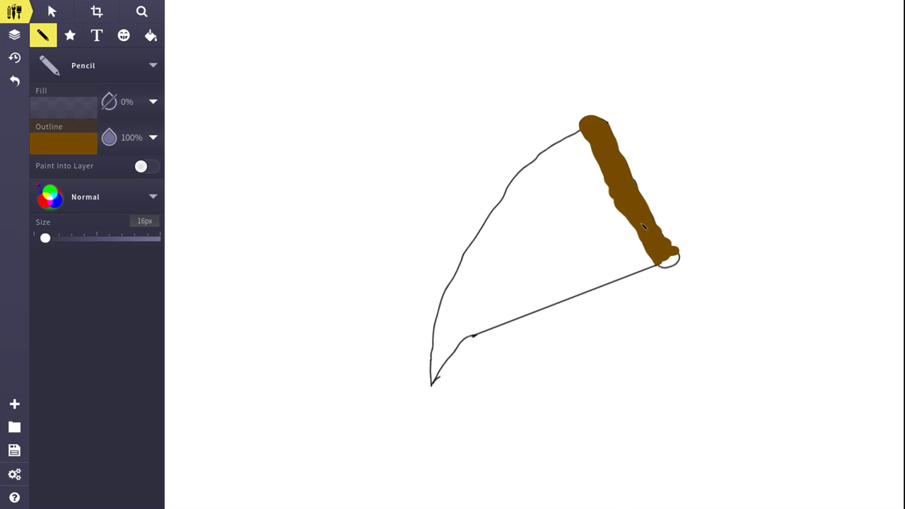
- Move the brown crust stroke below all the outline strokes in the layer order, directly above the Background
click(29, 43)
drag(57, 28, 109, 187)
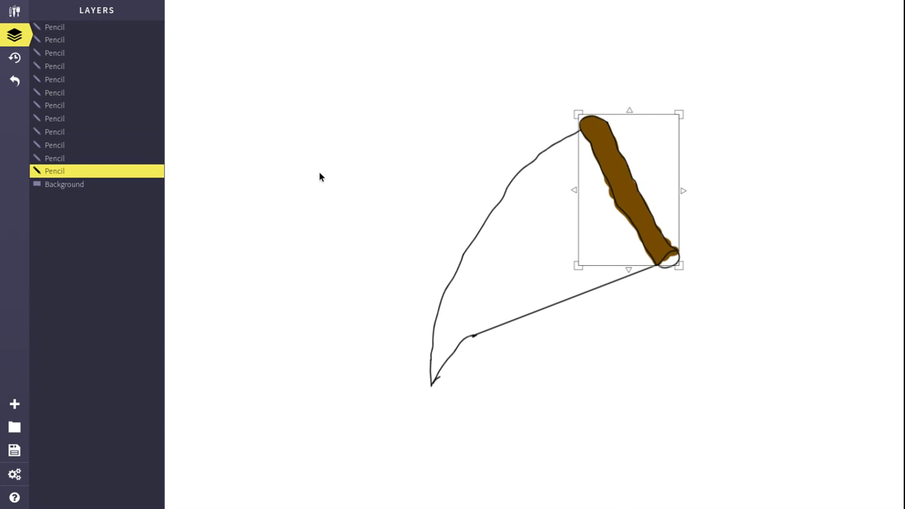
click(14, 11)
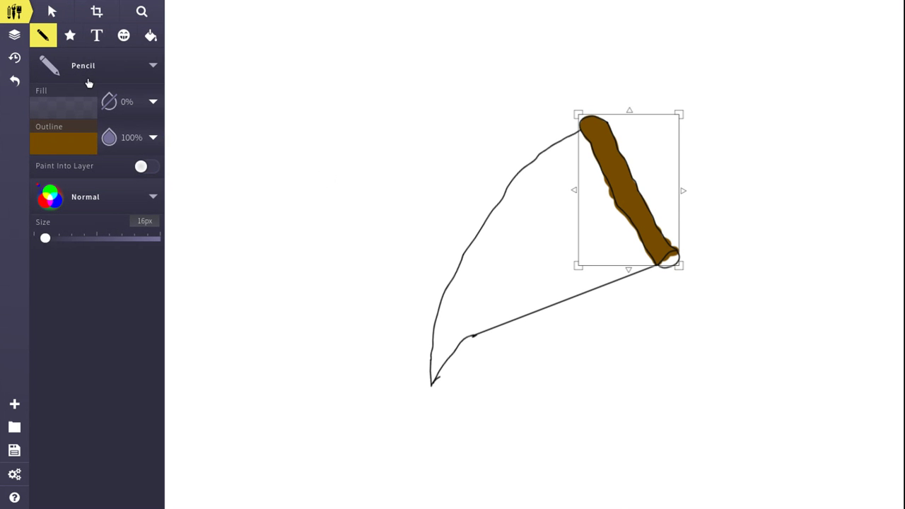
click(92, 150)
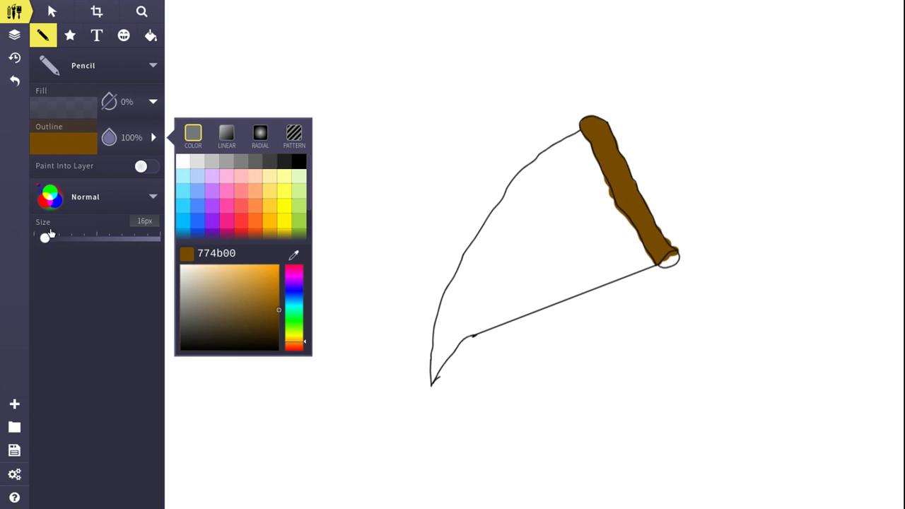
drag(45, 239, 44, 246)
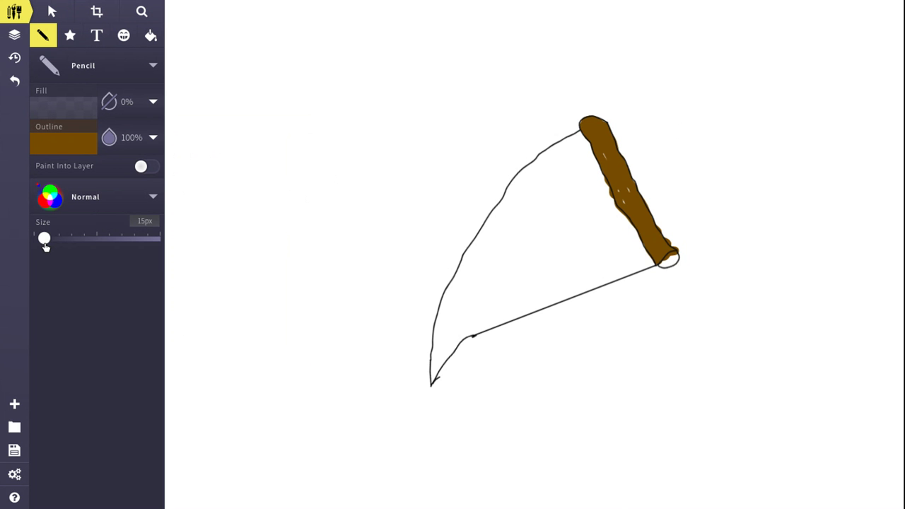
drag(44, 239, 45, 239)
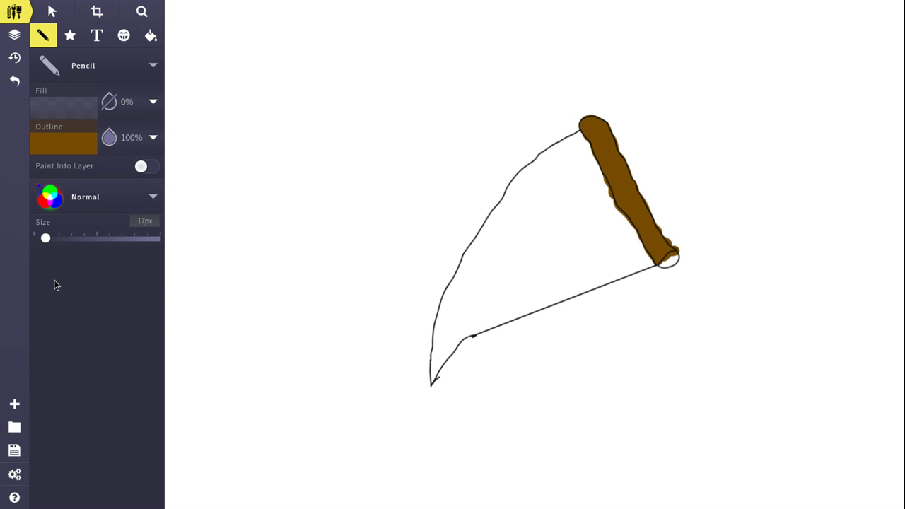
click(190, 285)
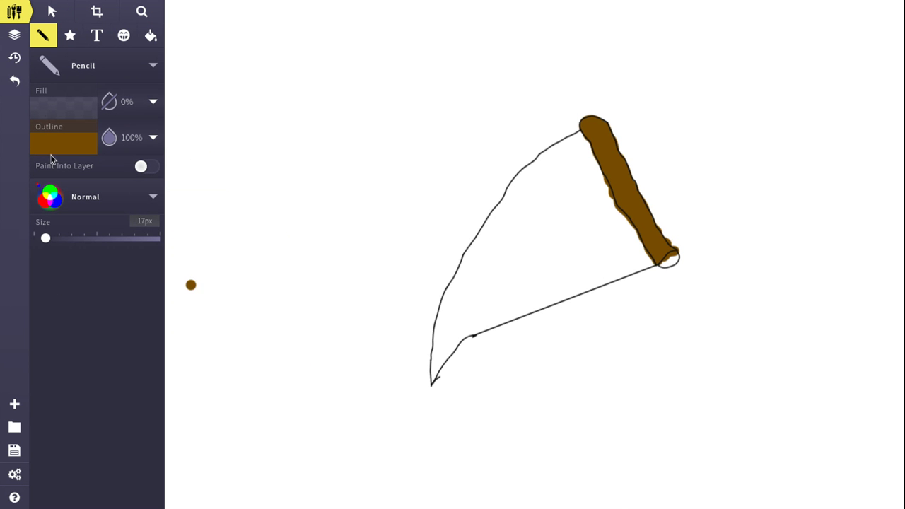
click(14, 80)
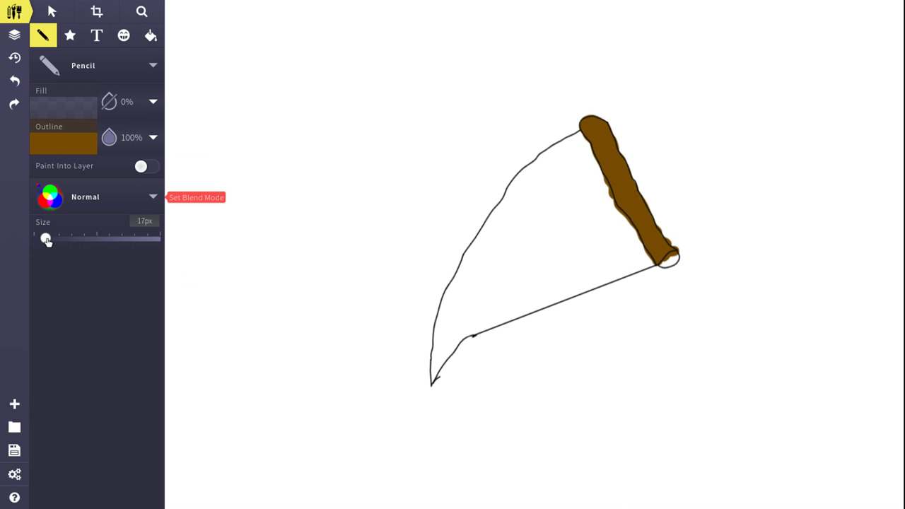
- Reduce the Pencil size to 5.1px and paint a thin brown strip under the straight lower edge, from the crust to about halfway
drag(45, 238, 41, 243)
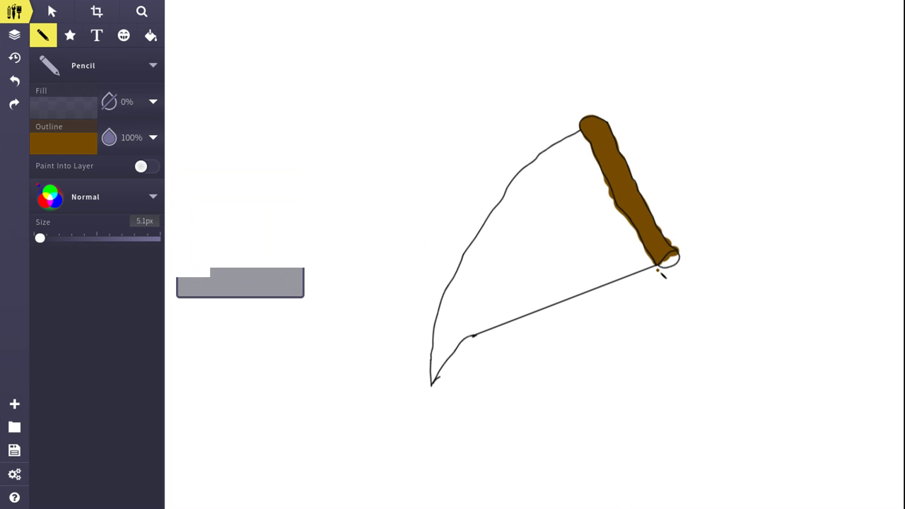
click(663, 271)
drag(654, 273, 576, 302)
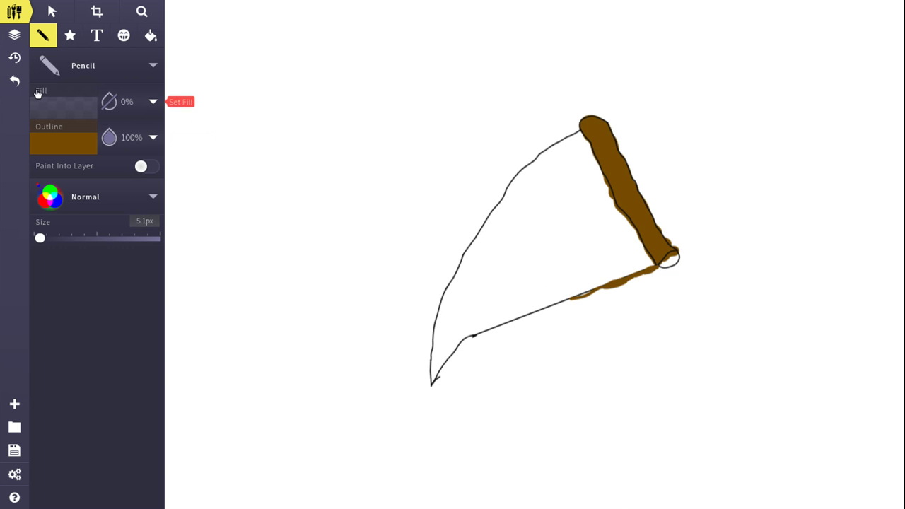
- Undo the thin brown strip under the straight lower edge and keep the Pencil size at 5.1px
click(16, 82)
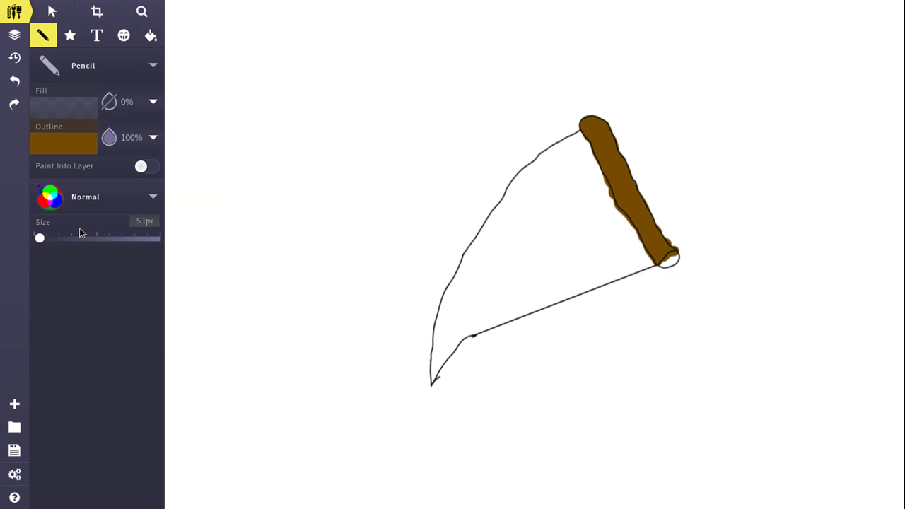
drag(40, 239, 40, 242)
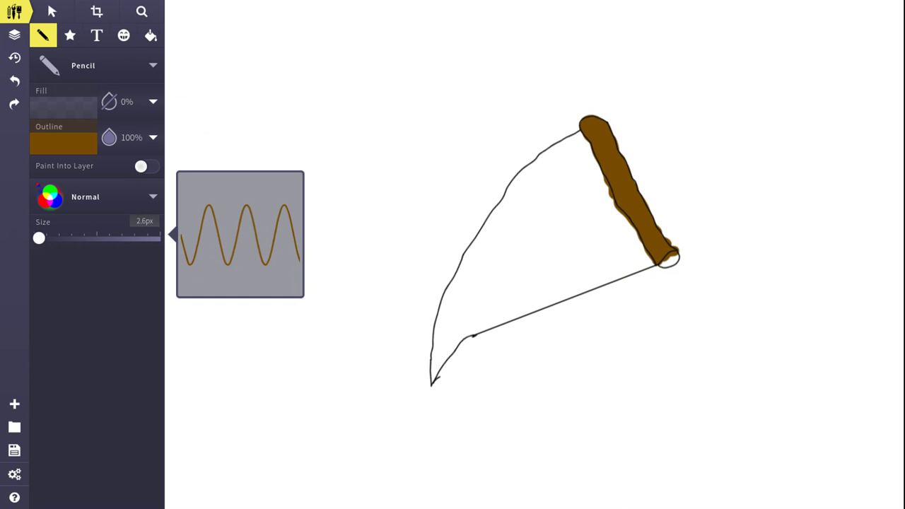
drag(39, 238, 40, 238)
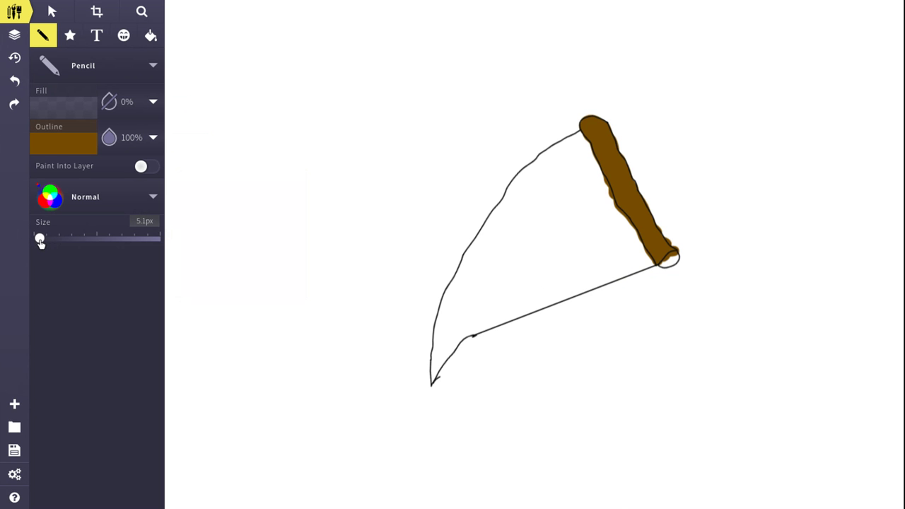
- Select the whole pizza slice drawing and rotate it to 291° so its straight edge stands vertical
click(52, 11)
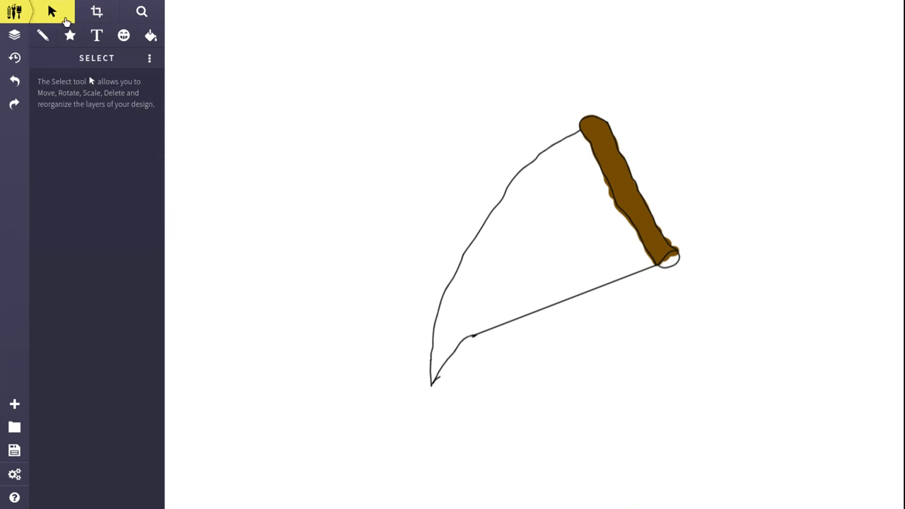
mouse_move(325, 157)
mouse_down()
mouse_move(628, 256)
mouse_move(683, 307)
mouse_move(716, 366)
mouse_up()
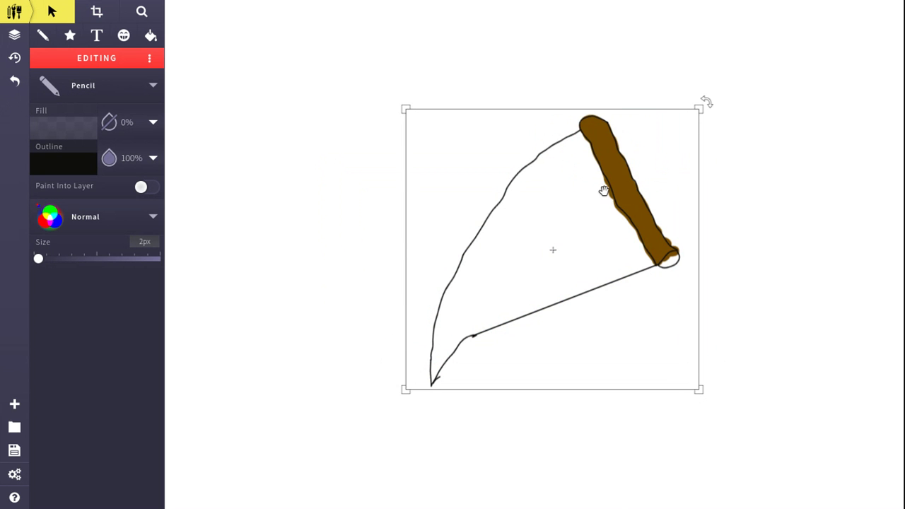
mouse_move(705, 105)
mouse_down()
mouse_move(689, 101)
mouse_move(711, 97)
mouse_move(602, 69)
mouse_move(547, 77)
mouse_move(498, 125)
mouse_move(517, 114)
mouse_move(505, 120)
mouse_up()
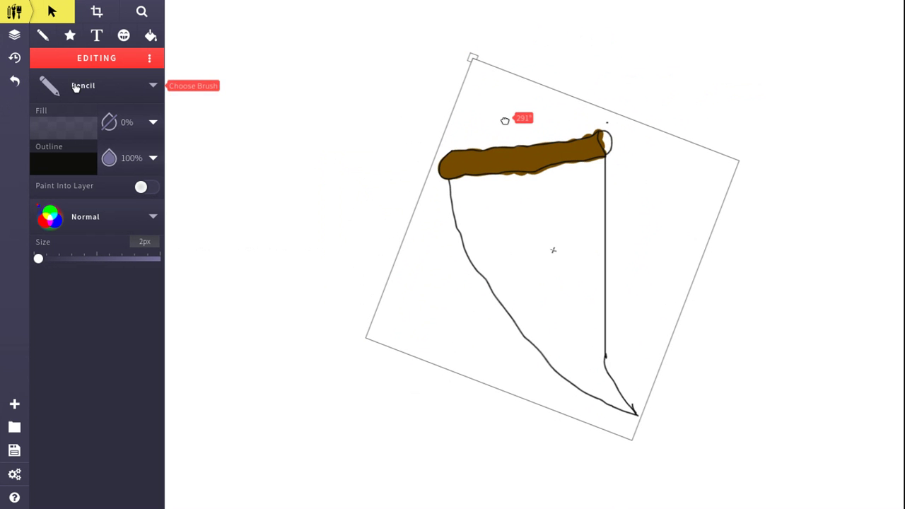
- Sample the crust's brown as the Pencil outline colour, set the size to 3.9px, and trace the vertical straight edge down to the slice's tip
click(43, 37)
click(68, 143)
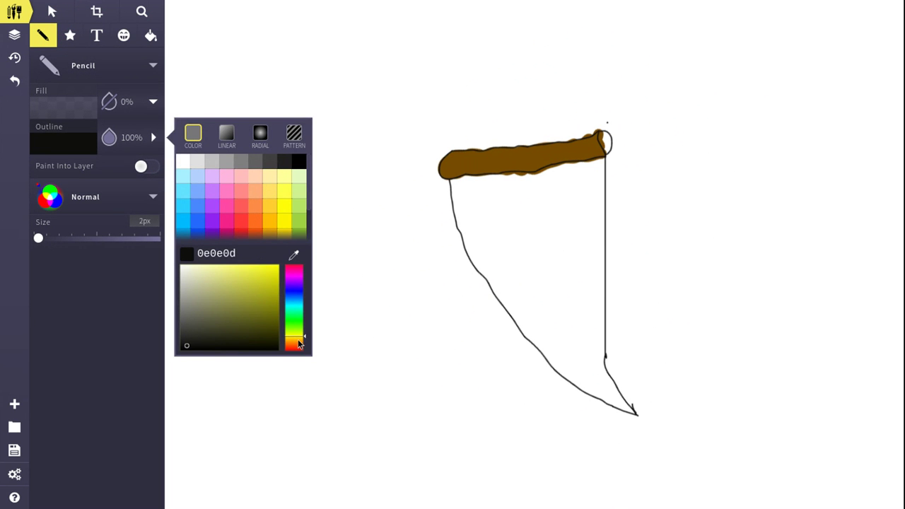
click(294, 256)
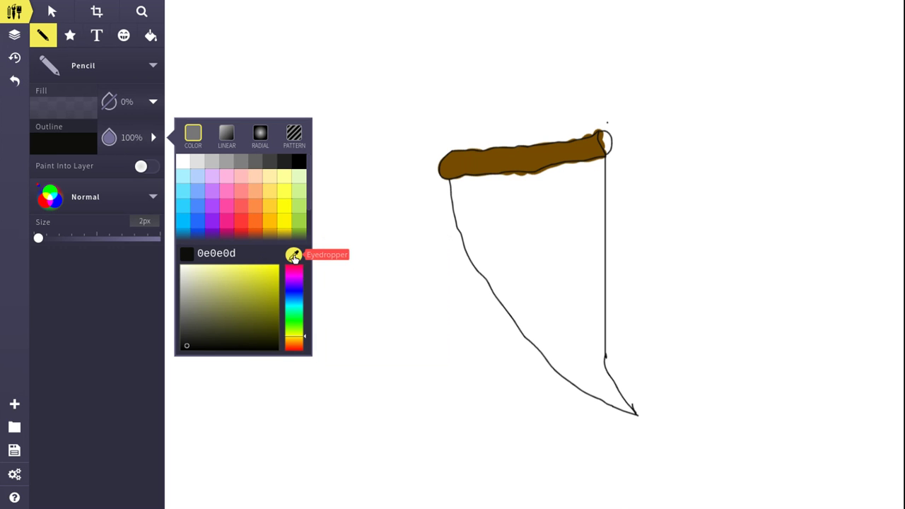
click(530, 156)
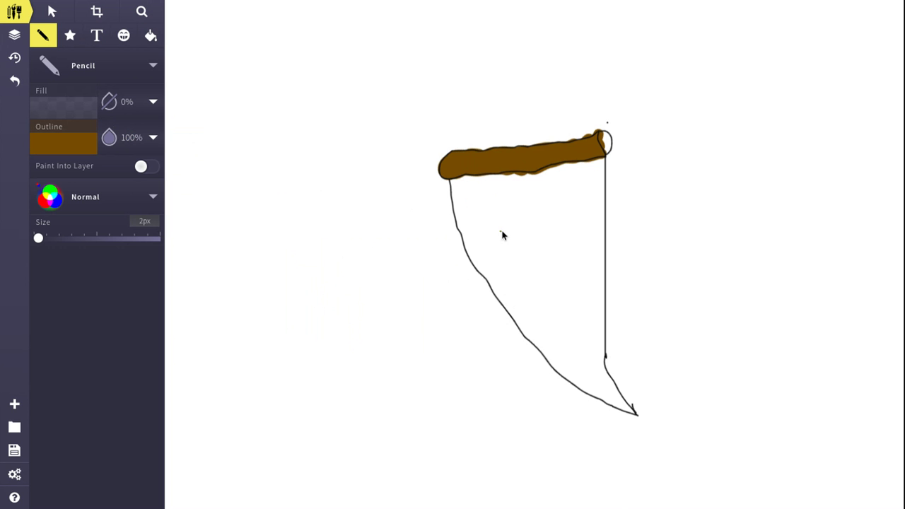
drag(43, 241, 39, 242)
drag(607, 215, 608, 298)
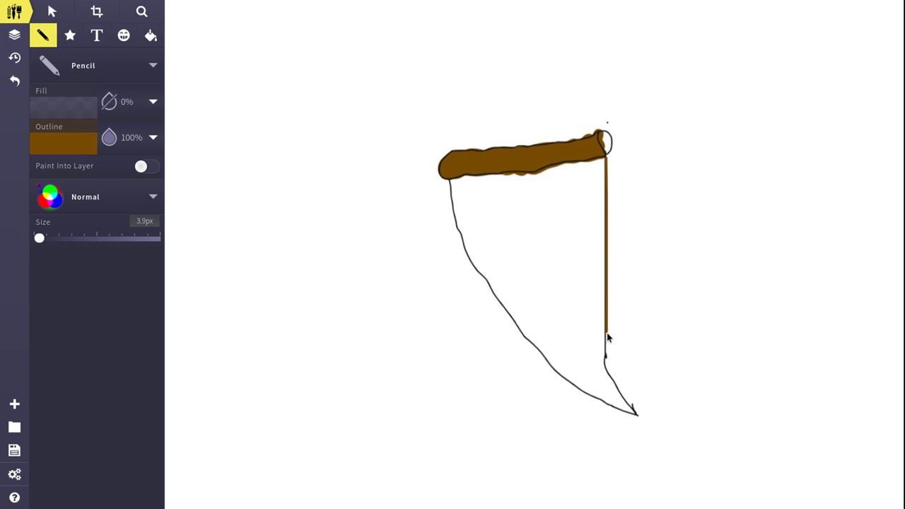
mouse_move(607, 352)
mouse_down()
mouse_move(614, 382)
mouse_move(640, 418)
mouse_up()
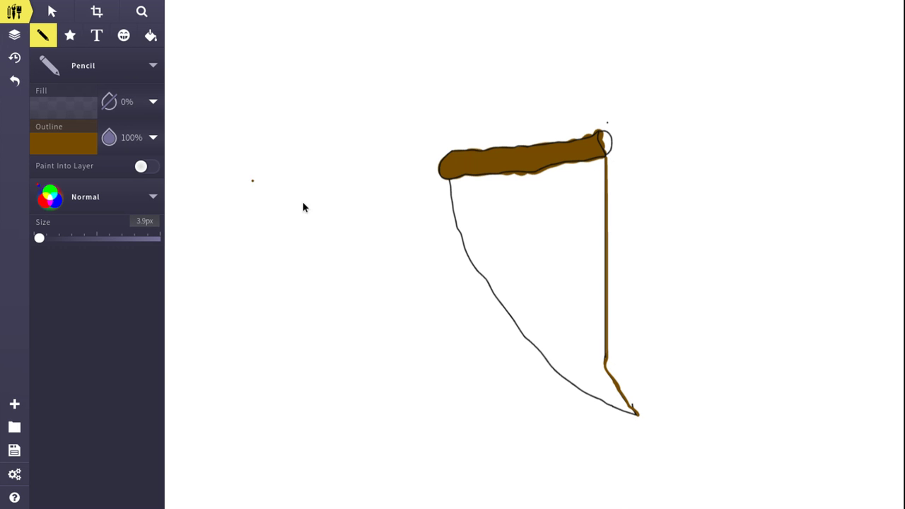
- Select the whole drawing and rotate it clockwise until the crust is back on the right with the long brown edge along the bottom
click(56, 68)
click(52, 12)
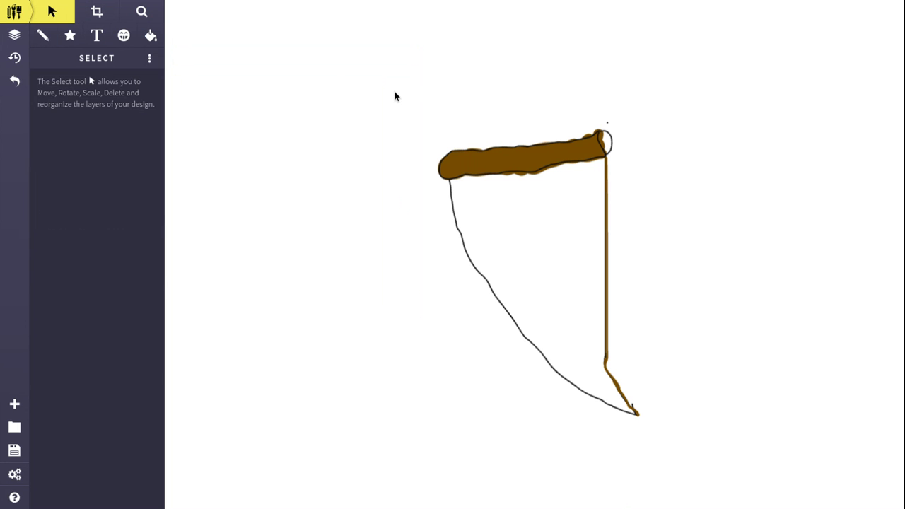
mouse_move(395, 96)
mouse_down()
mouse_move(689, 324)
mouse_move(742, 453)
mouse_up()
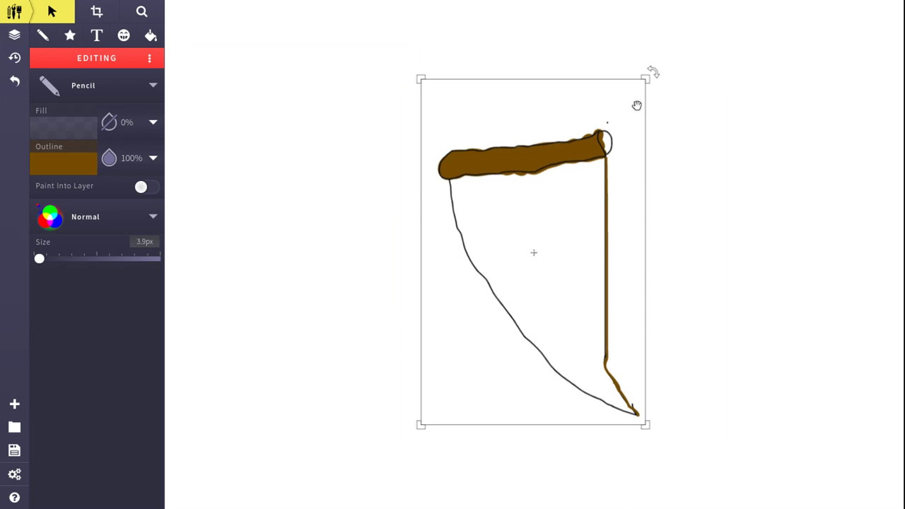
mouse_move(655, 73)
mouse_down()
mouse_move(724, 231)
mouse_move(771, 276)
mouse_move(774, 305)
mouse_move(795, 335)
mouse_up()
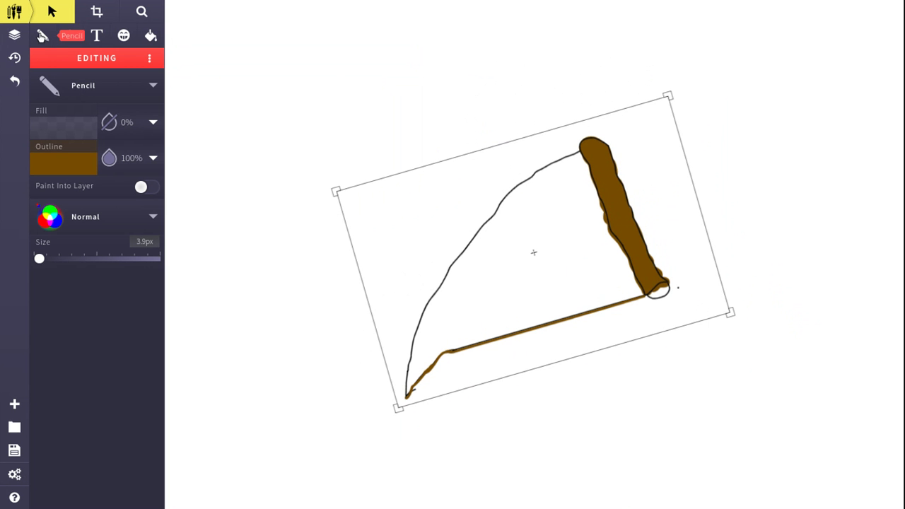
- Set the Pencil outline colour to light tan e7aa78 and fill the round end cap of the crust with it
click(43, 36)
click(63, 142)
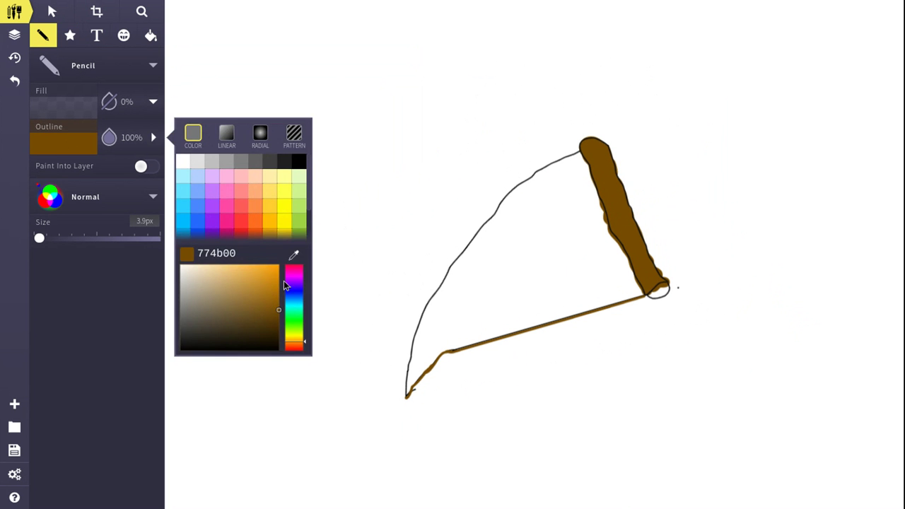
click(285, 179)
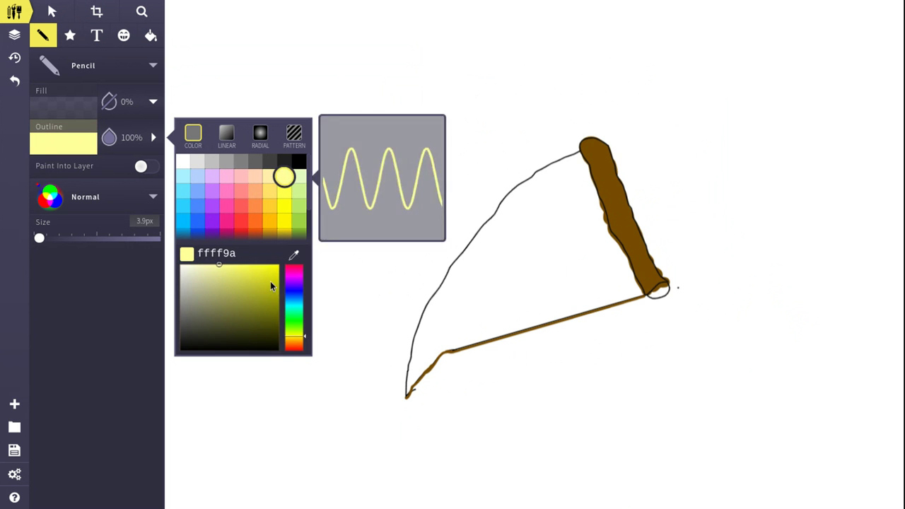
drag(286, 327, 291, 339)
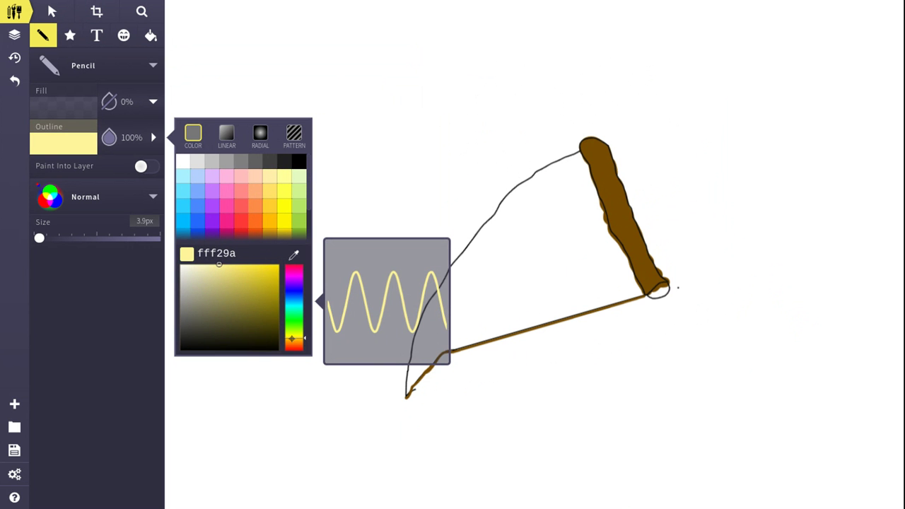
click(293, 343)
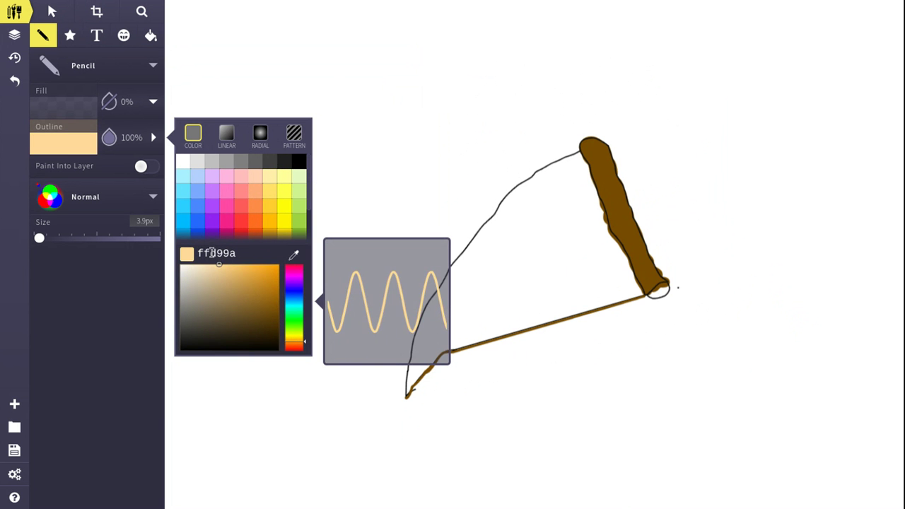
mouse_move(212, 252)
mouse_down()
mouse_move(226, 285)
mouse_move(222, 304)
mouse_move(213, 290)
mouse_move(230, 302)
mouse_move(228, 316)
mouse_move(204, 296)
mouse_up()
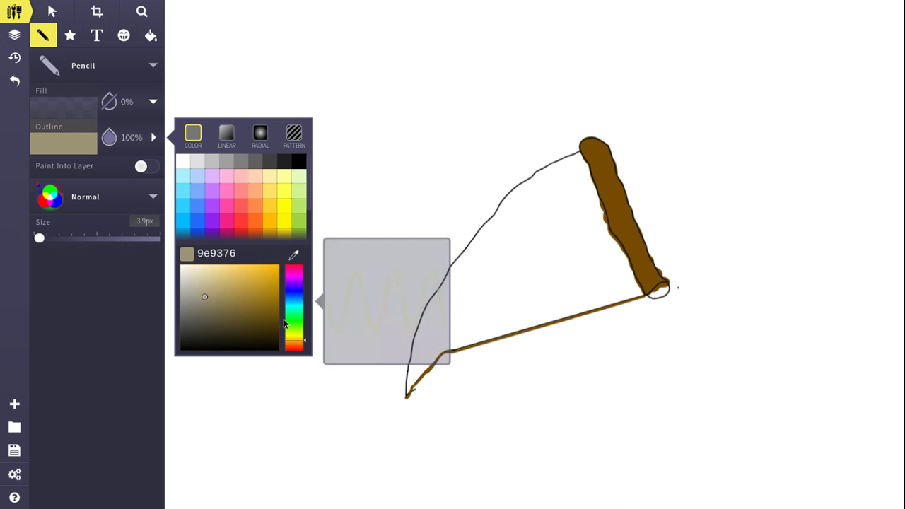
drag(297, 340, 297, 344)
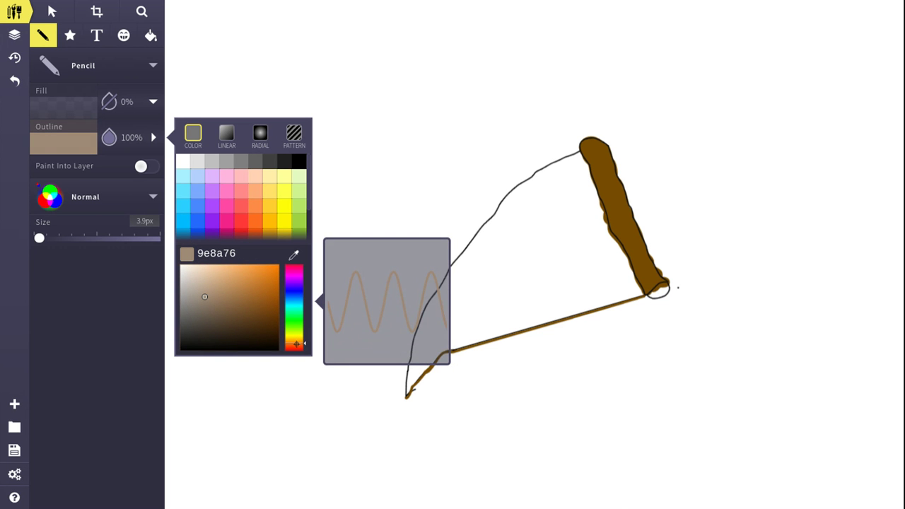
drag(202, 295, 227, 272)
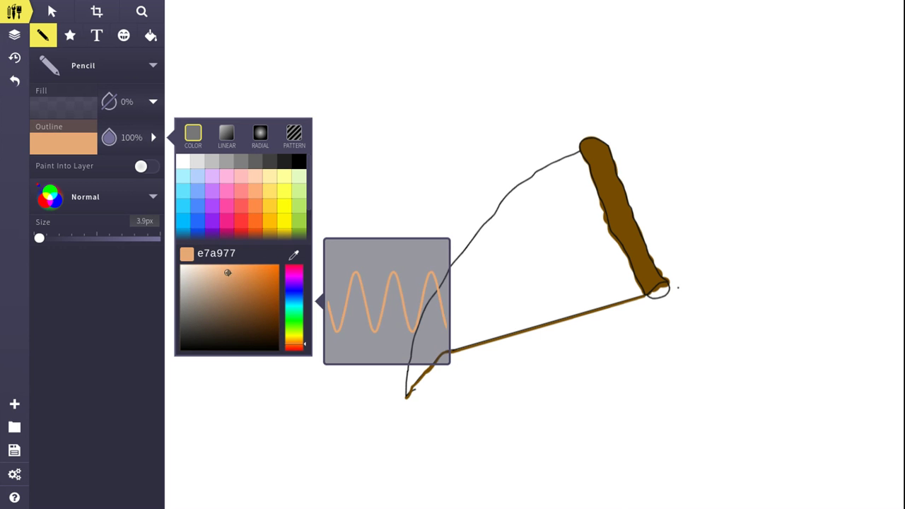
drag(293, 346, 293, 344)
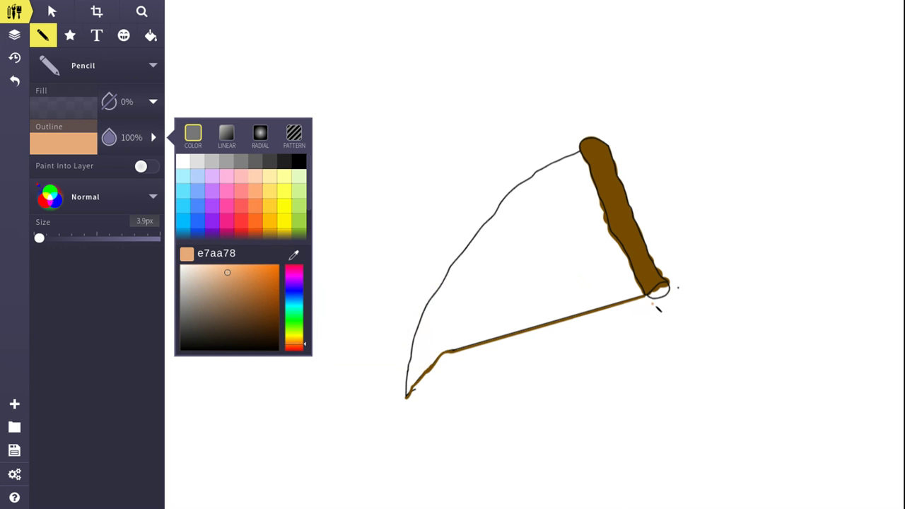
click(660, 293)
drag(663, 293, 667, 296)
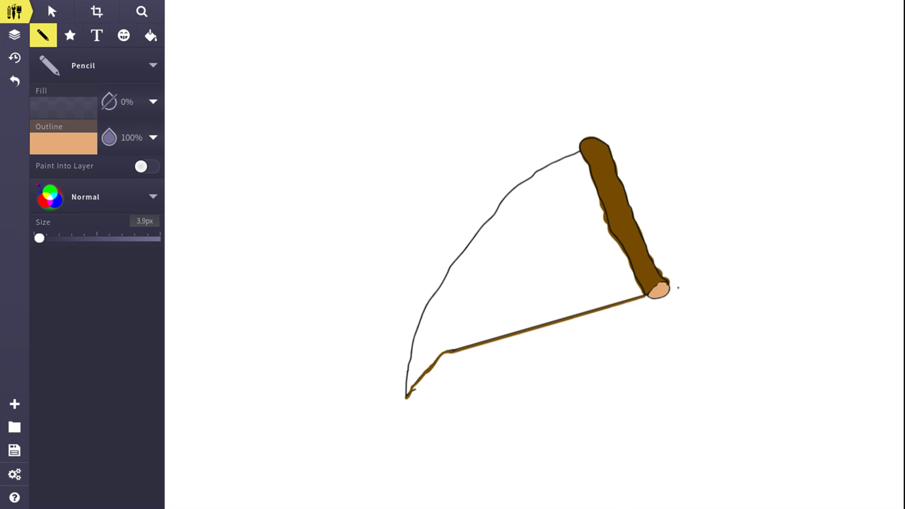
- Change the Pencil outline colour to yellow ffe067 and repaint the crust's round end cap
click(88, 152)
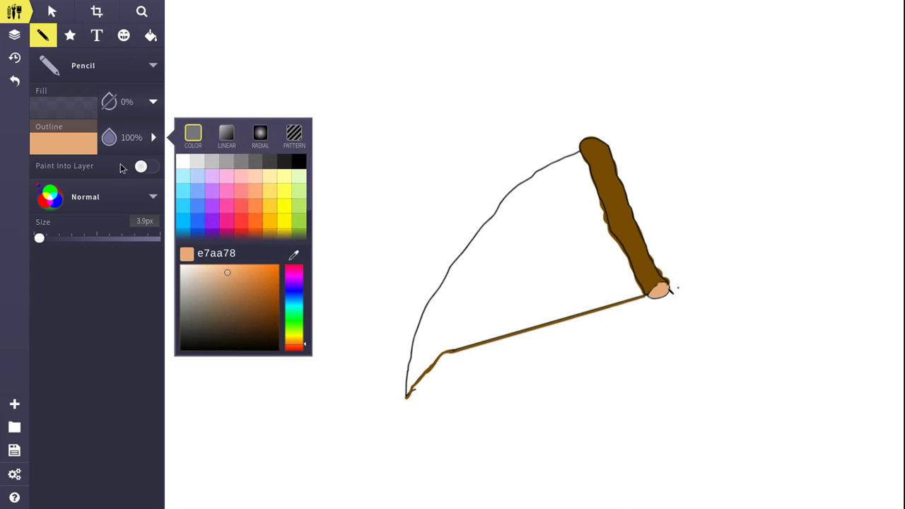
click(240, 235)
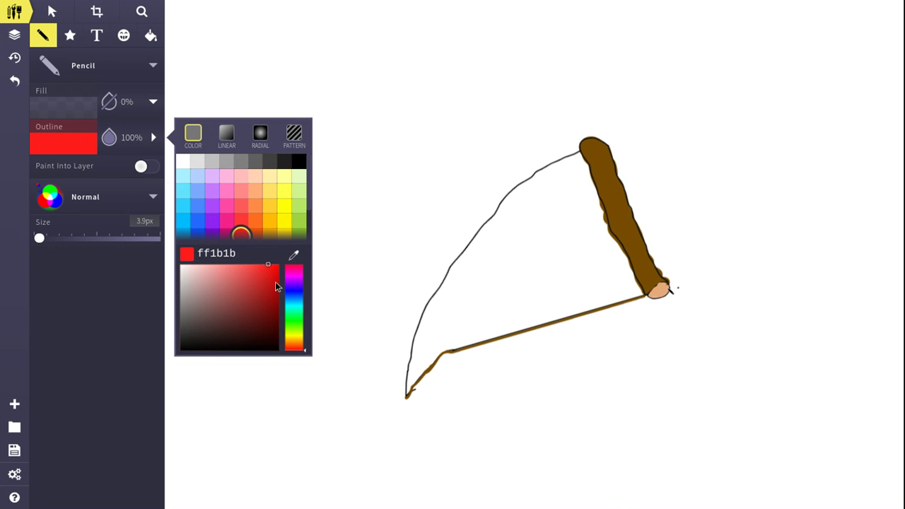
click(268, 198)
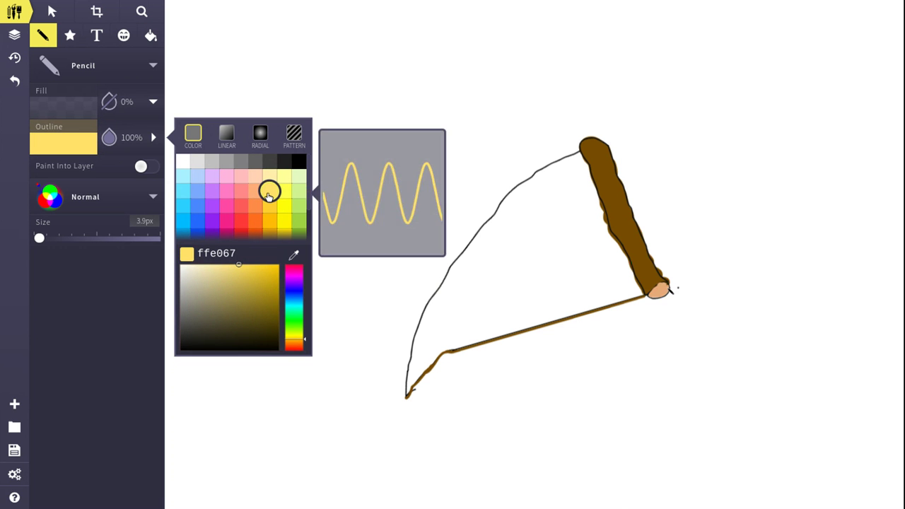
drag(671, 292, 656, 299)
drag(655, 296, 665, 295)
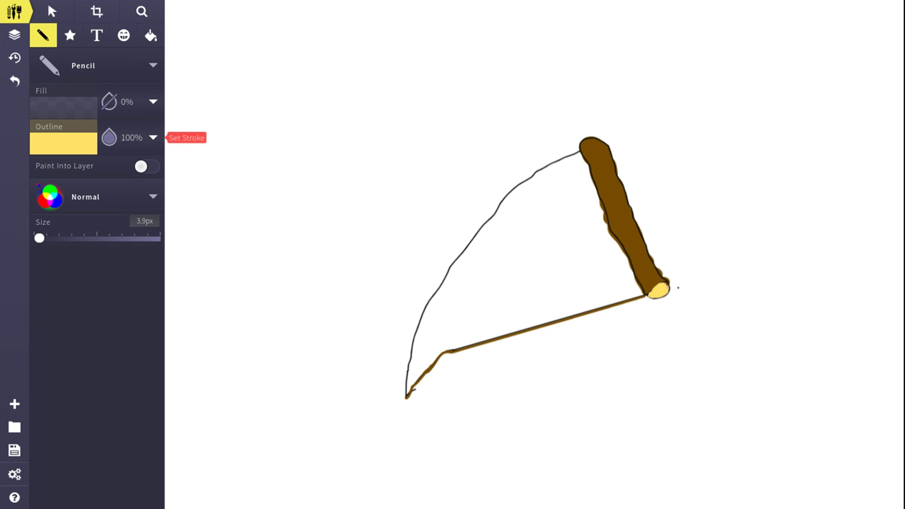
- Set the Pencil size to 37px and paint the slice's interior yellow from the crust nearly to the tip, redoing the first attempt
drag(39, 238, 55, 239)
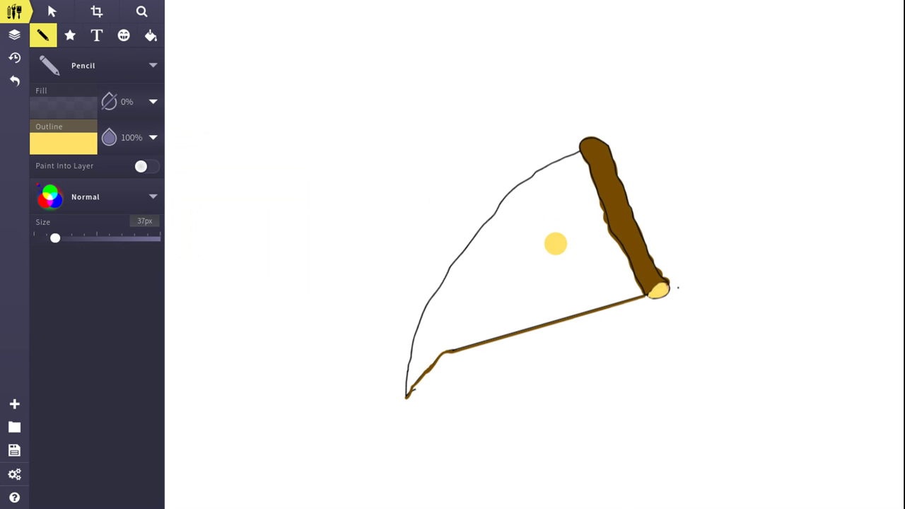
mouse_move(556, 244)
mouse_down()
mouse_move(489, 311)
mouse_move(502, 304)
mouse_move(511, 290)
mouse_move(472, 302)
mouse_move(454, 323)
mouse_move(450, 312)
mouse_move(441, 316)
mouse_move(418, 367)
mouse_move(449, 341)
mouse_move(559, 306)
mouse_move(603, 309)
mouse_move(642, 288)
mouse_move(638, 273)
mouse_move(610, 271)
mouse_move(489, 341)
mouse_up()
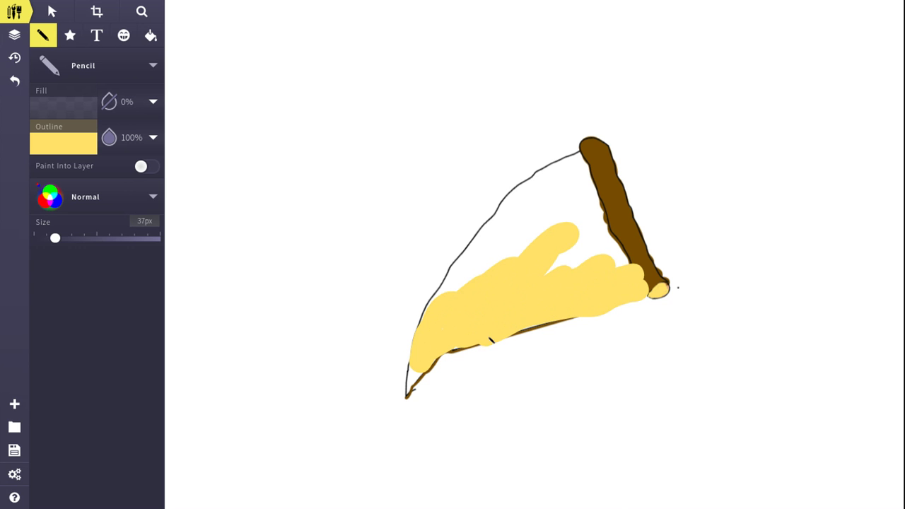
click(14, 81)
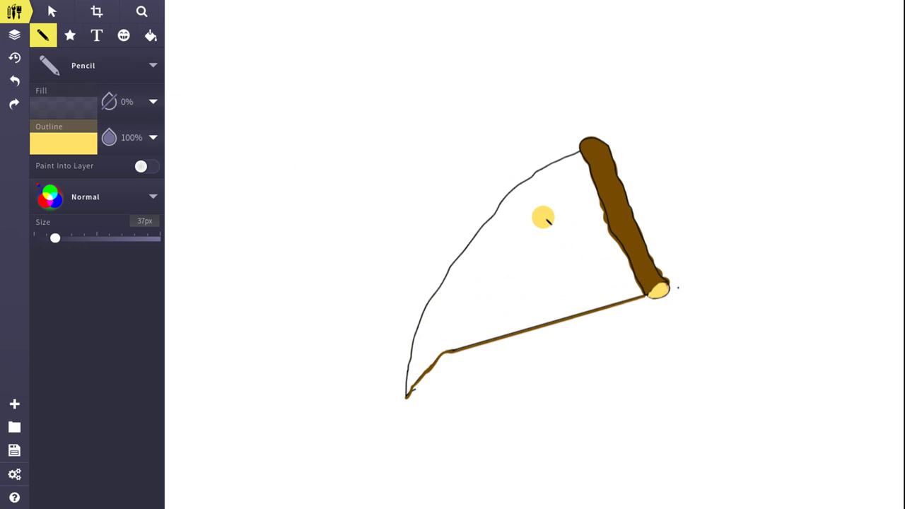
click(576, 168)
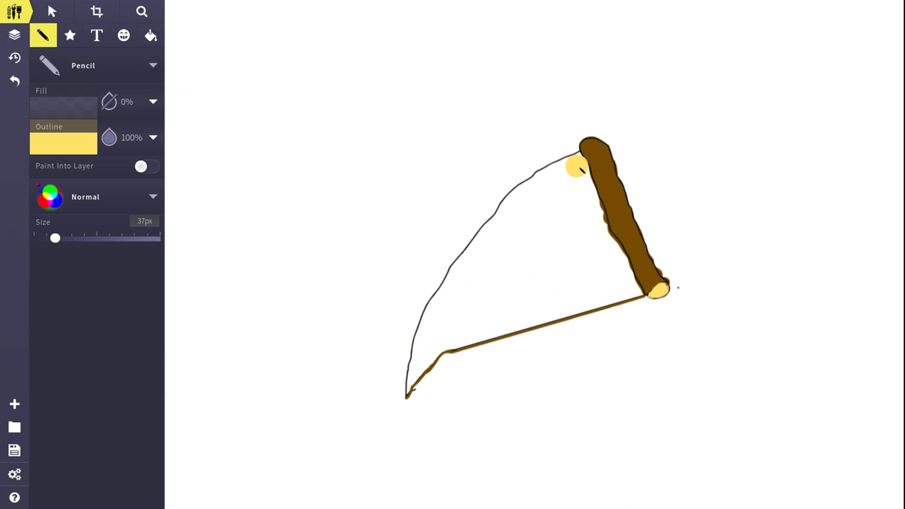
mouse_move(580, 171)
mouse_down()
mouse_move(541, 188)
mouse_move(492, 236)
mouse_move(433, 329)
mouse_move(423, 367)
mouse_move(469, 333)
mouse_move(638, 291)
mouse_move(597, 232)
mouse_move(584, 159)
mouse_move(535, 239)
mouse_move(495, 251)
mouse_move(460, 316)
mouse_move(464, 327)
mouse_move(631, 278)
mouse_move(639, 293)
mouse_move(594, 250)
mouse_move(561, 279)
mouse_move(584, 224)
mouse_move(558, 252)
mouse_move(485, 297)
mouse_move(524, 295)
mouse_up()
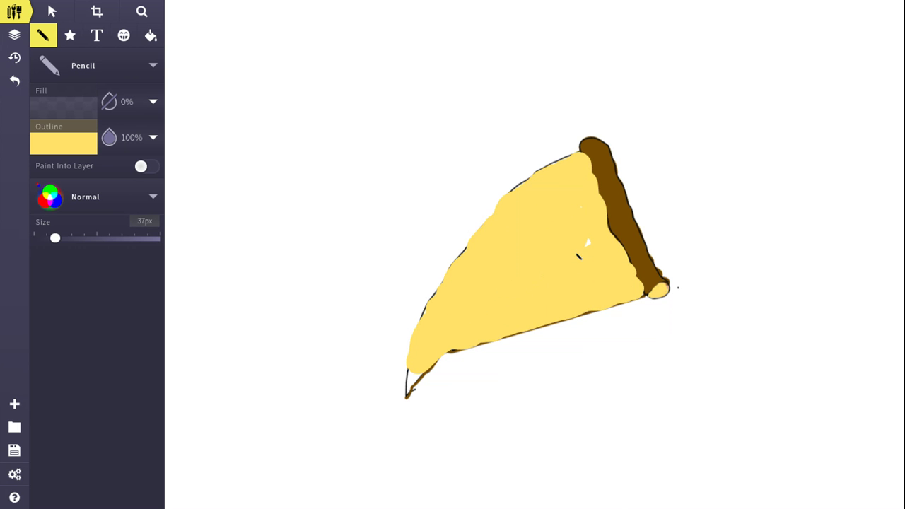
drag(578, 256, 588, 244)
- Move the yellow interior stroke below all other strokes, directly above the Background, and set the Pencil size to 38px
click(22, 36)
mouse_move(57, 32)
mouse_down()
mouse_move(61, 258)
mouse_move(63, 236)
mouse_up()
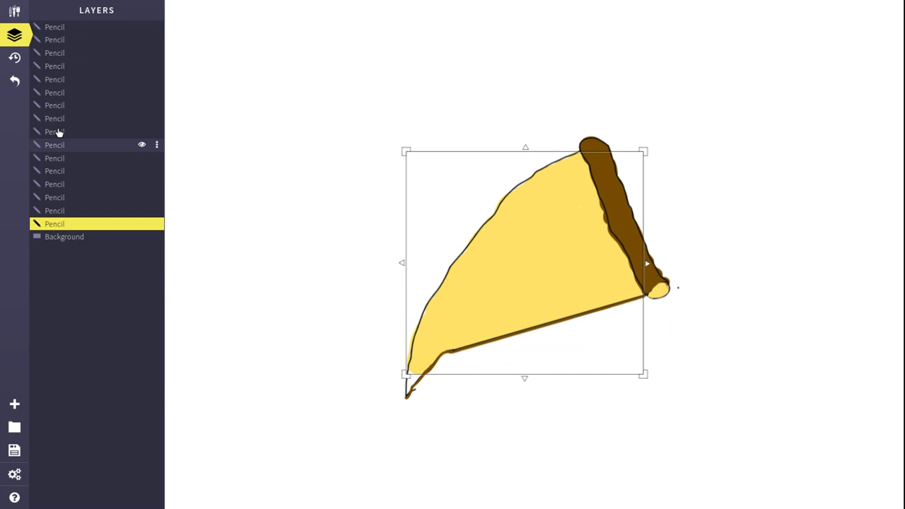
click(14, 15)
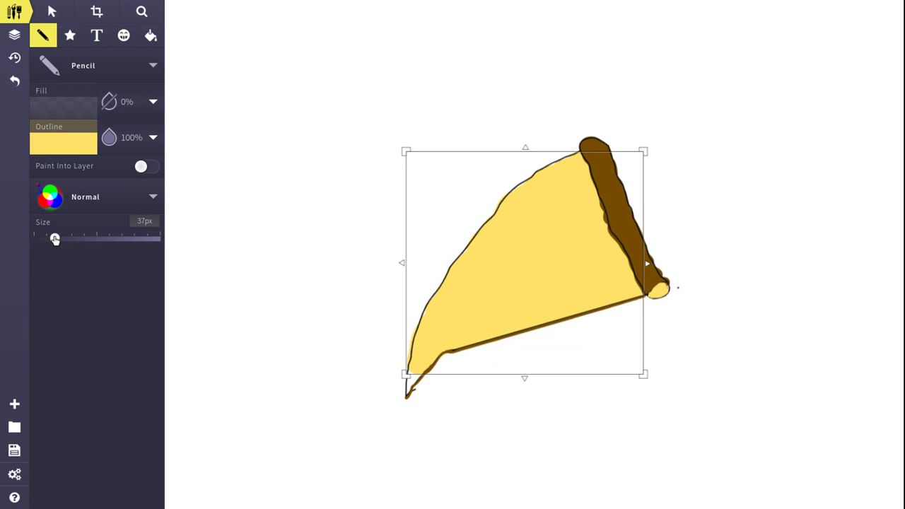
mouse_move(54, 238)
mouse_down()
mouse_move(44, 238)
mouse_move(57, 242)
mouse_up()
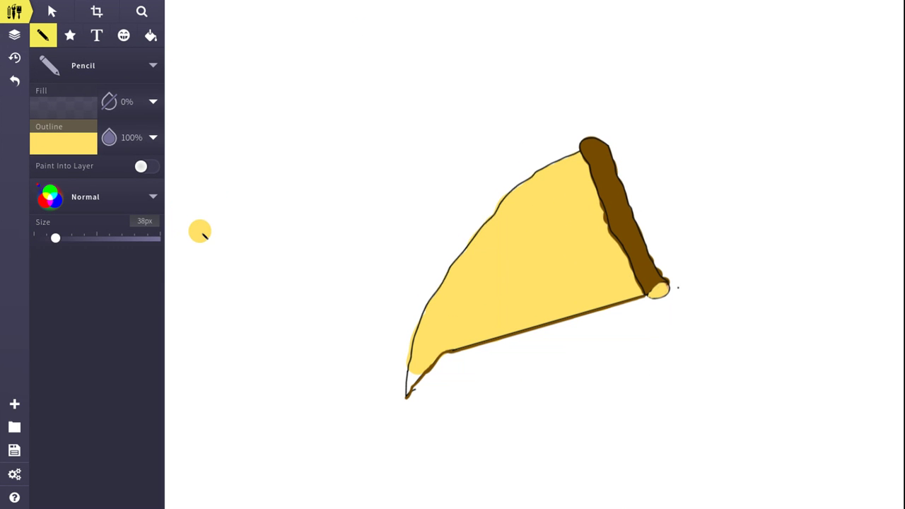
- Undo the last stroke, set the Pencil size to 9.1px and paint the slice's narrow tip yellow
click(21, 84)
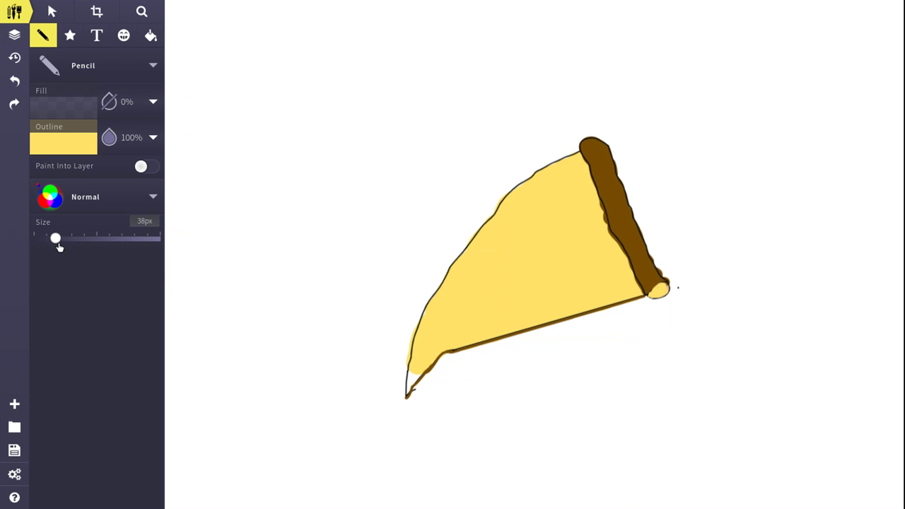
drag(57, 245, 42, 249)
drag(418, 372, 411, 392)
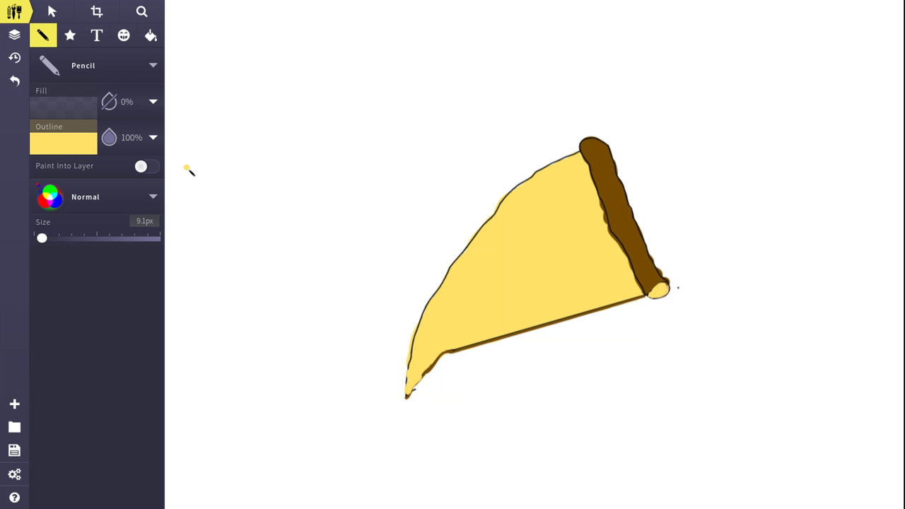
- Set the Pencil outline to black 000000 at 10% opacity and shade the cheese along the crust's inner edge
click(73, 150)
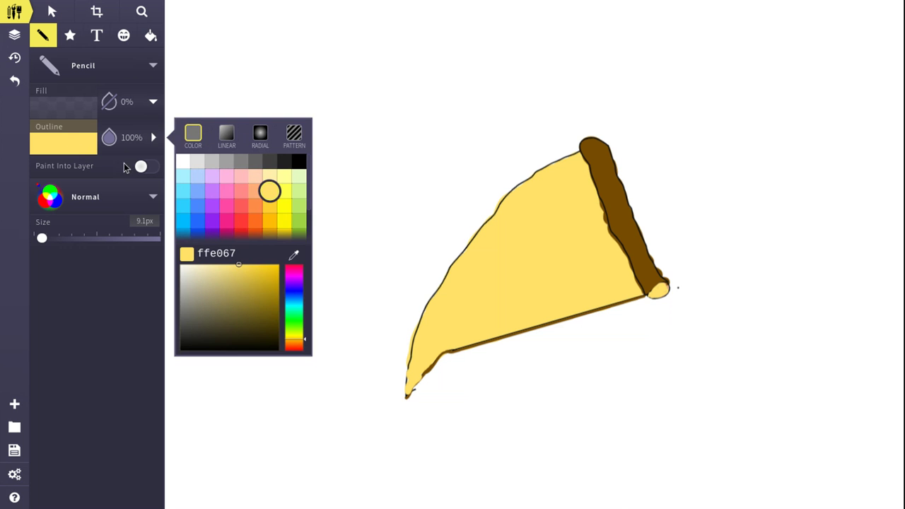
click(298, 162)
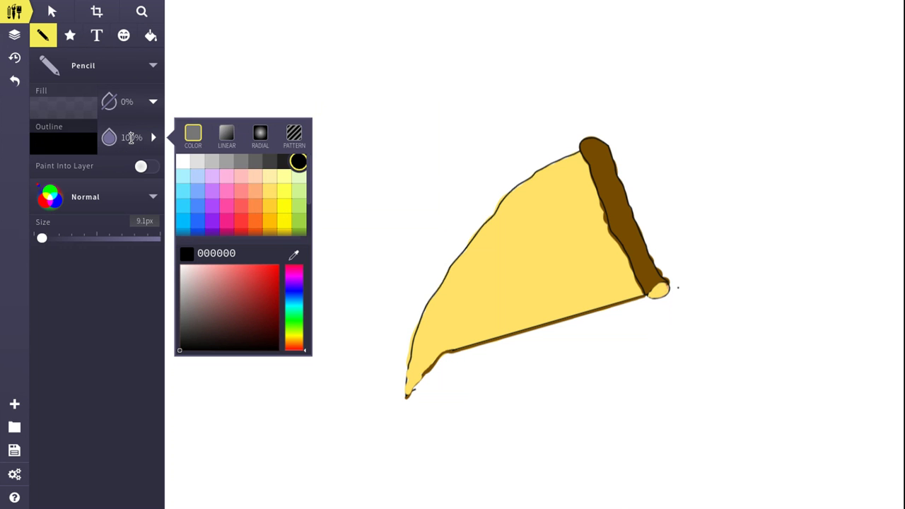
click(130, 137)
key(BackSpace)
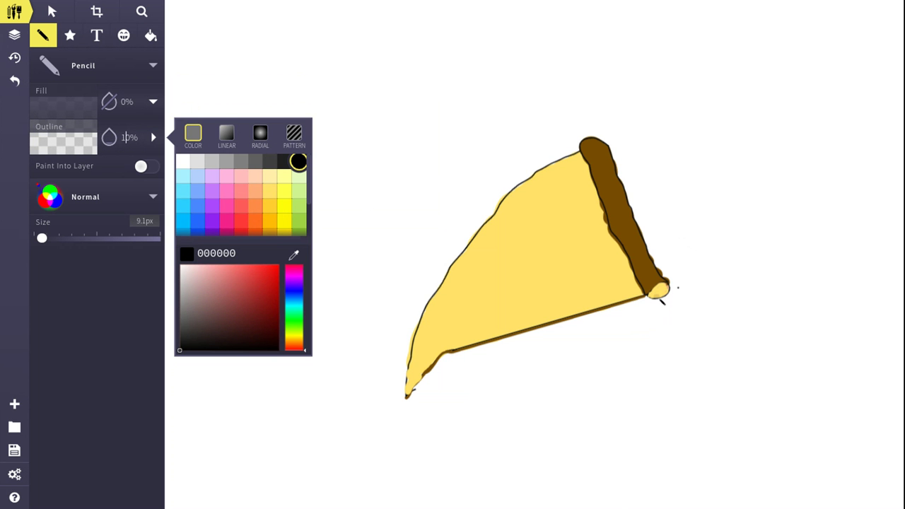
click(661, 300)
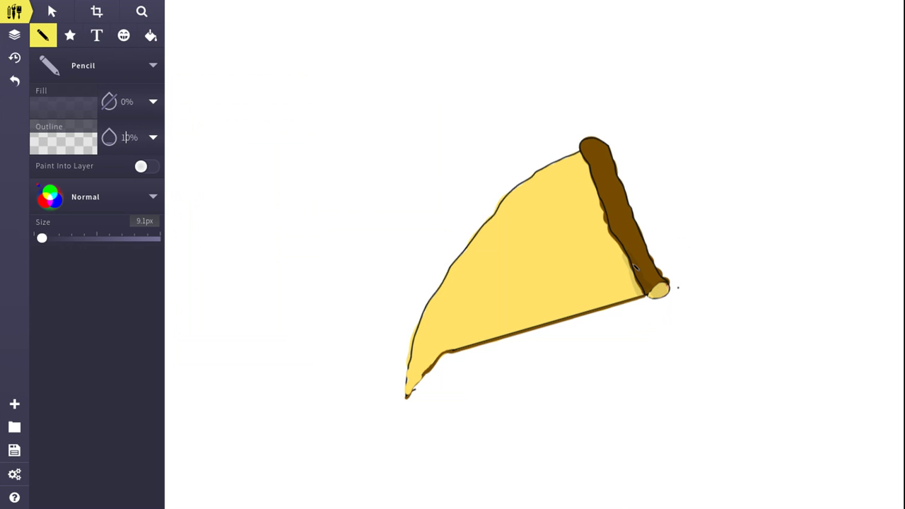
mouse_move(636, 274)
mouse_down()
mouse_move(617, 245)
mouse_move(628, 261)
mouse_move(621, 257)
mouse_up()
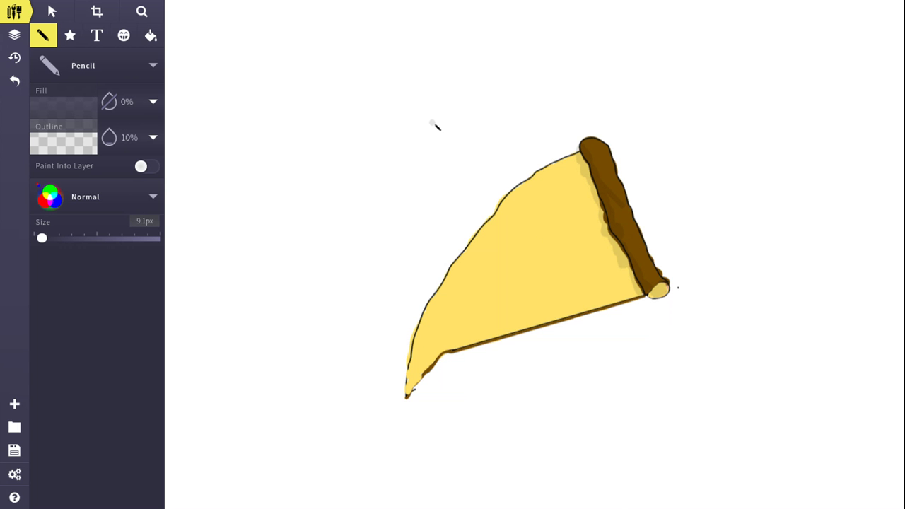
- Switch to the Spraypaint brush at 25px and mottle the crust with faint black spray
click(102, 66)
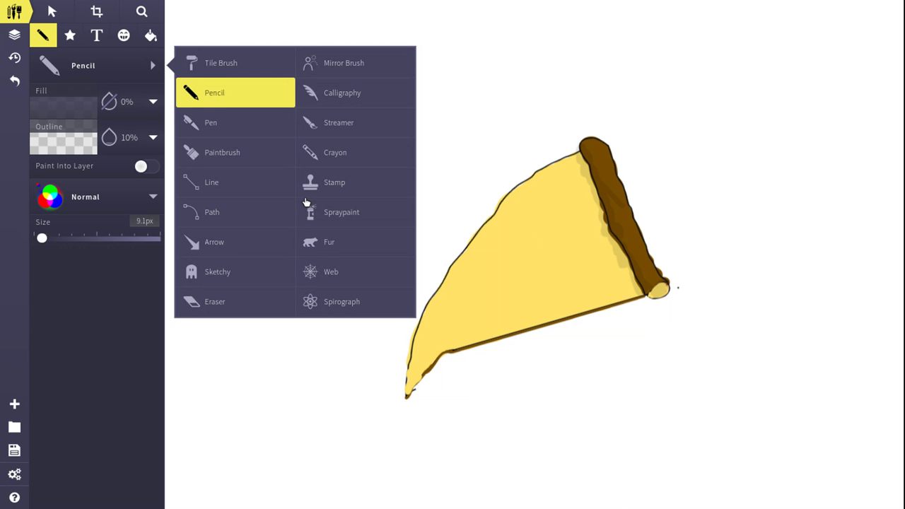
click(333, 212)
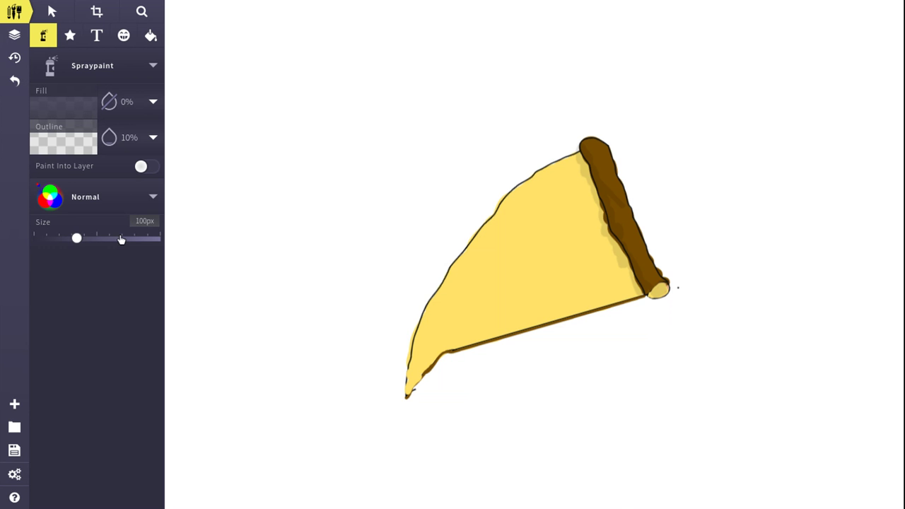
drag(82, 245, 38, 259)
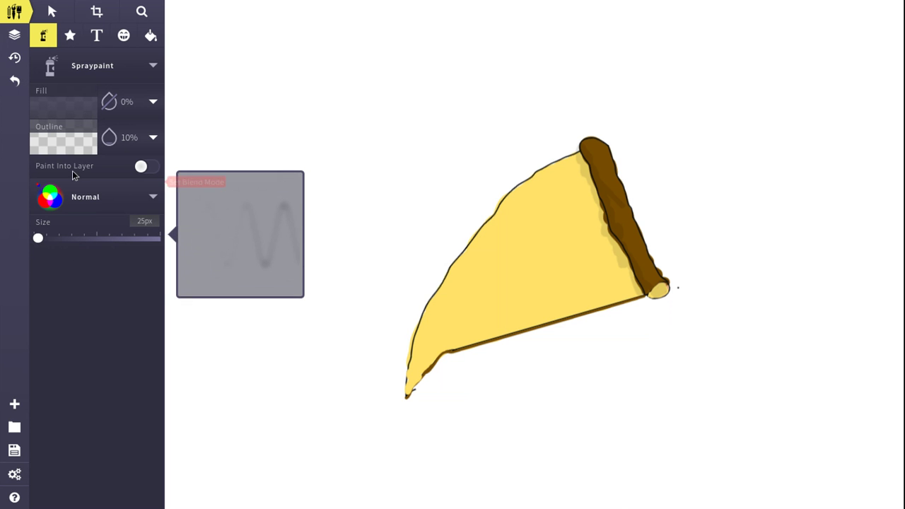
click(79, 137)
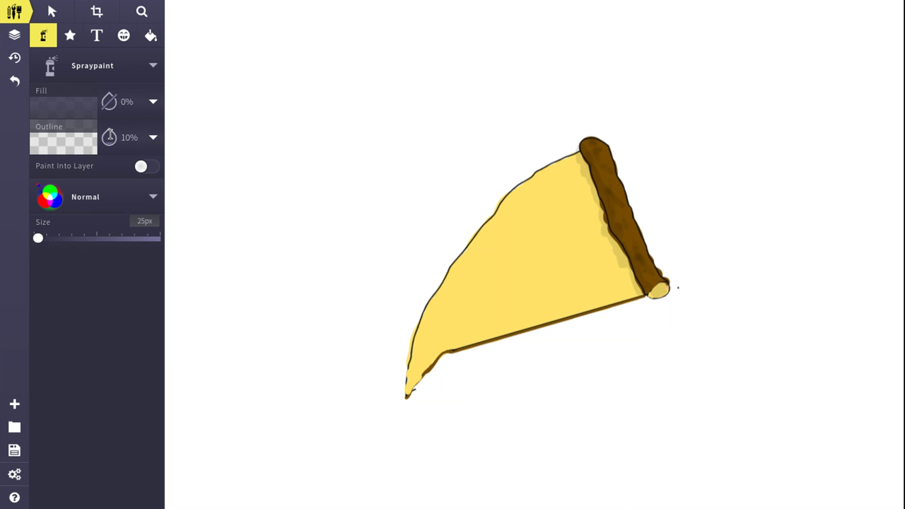
- Change the Spraypaint outline colour to white ffffff and spray soft highlights along the crust
click(76, 142)
click(187, 168)
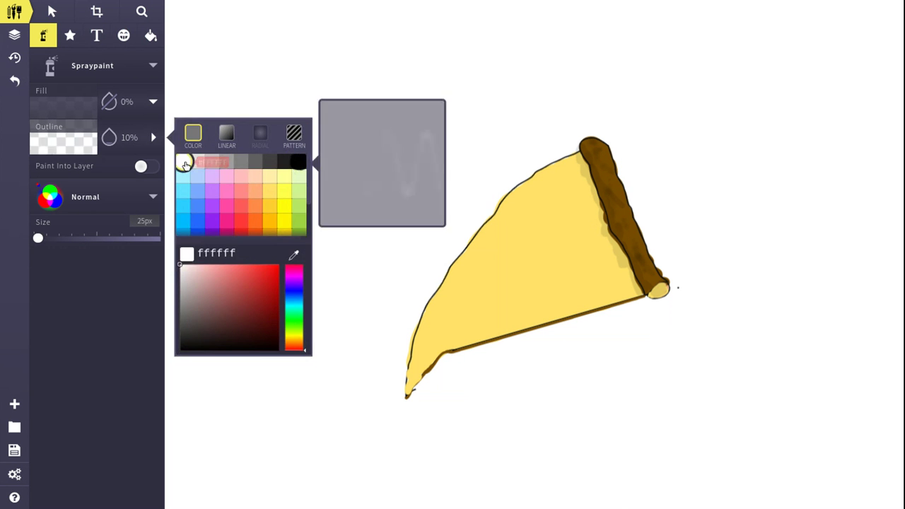
click(645, 262)
mouse_move(646, 262)
mouse_down()
mouse_move(605, 161)
mouse_move(597, 181)
mouse_move(636, 274)
mouse_move(630, 217)
mouse_move(599, 136)
mouse_move(640, 217)
mouse_move(632, 249)
mouse_move(652, 273)
mouse_up()
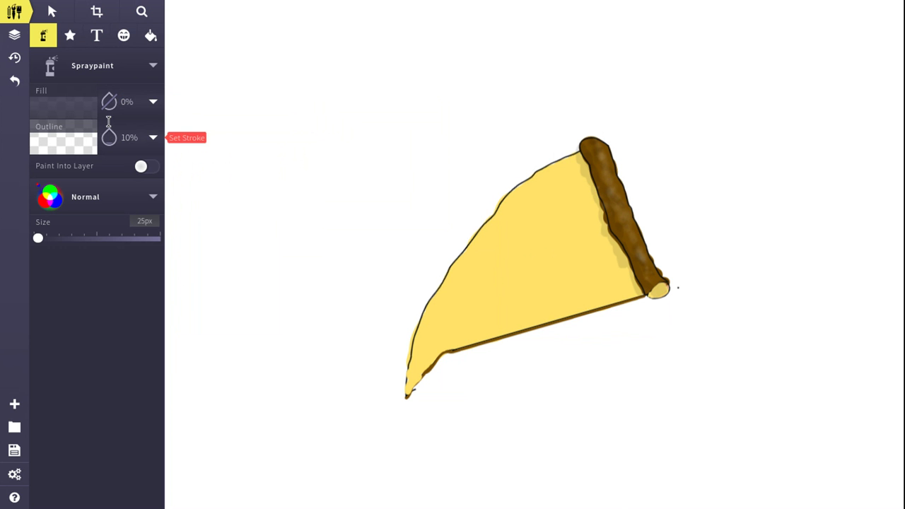
- Change the Spraypaint outline colour to dark reddish brown 671f08 and spray toasted spots across the cheese
click(91, 144)
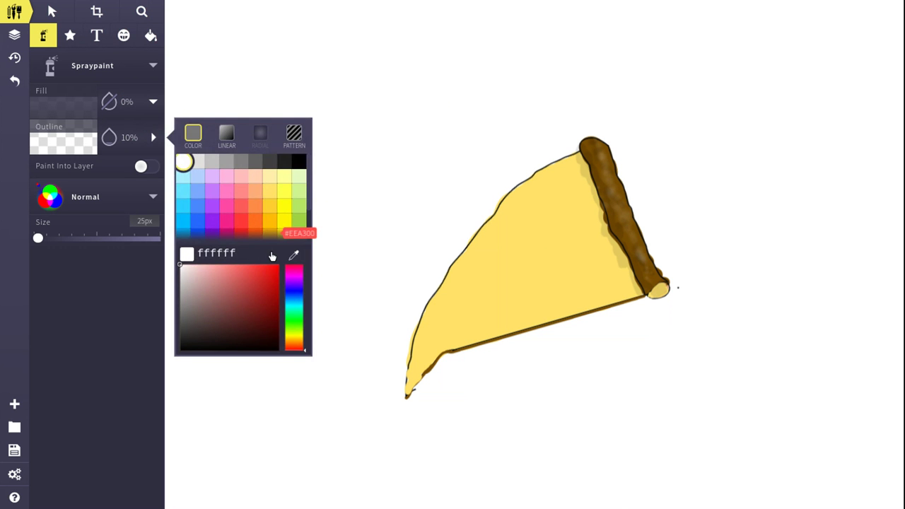
scroll(275, 173, down, 2)
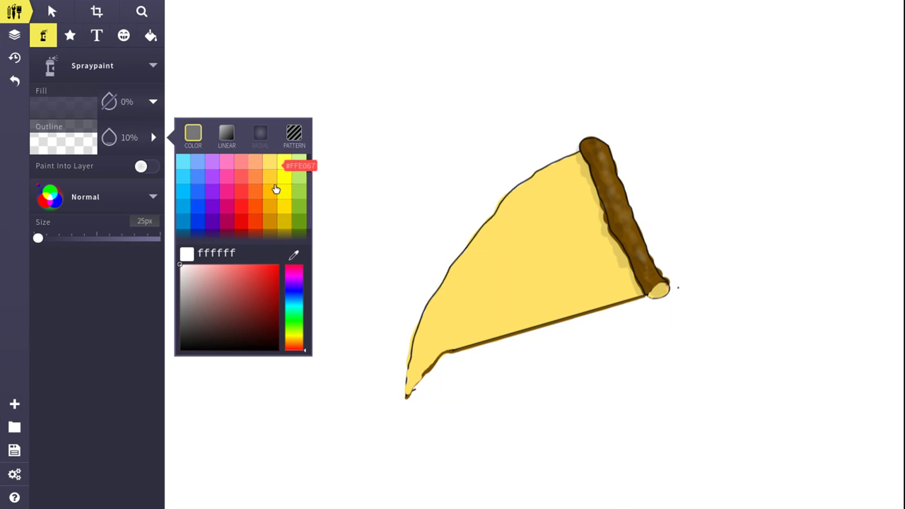
click(255, 220)
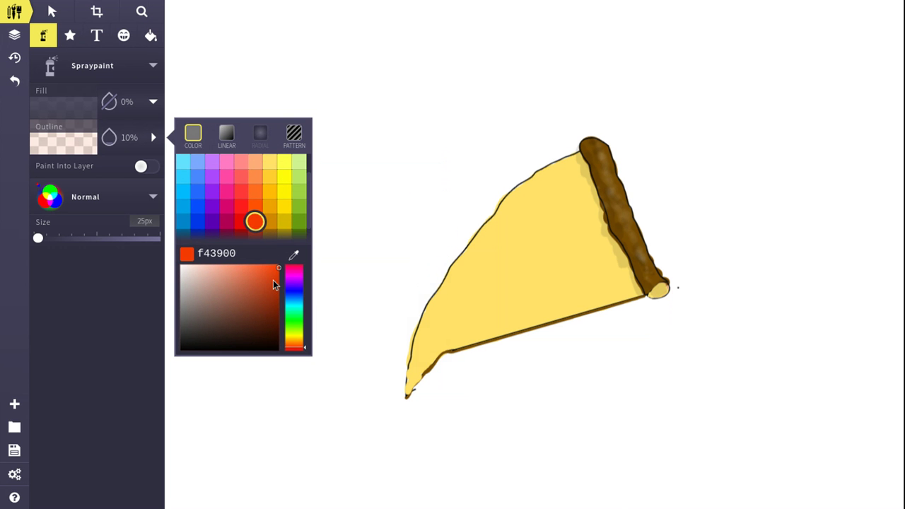
drag(274, 285, 271, 316)
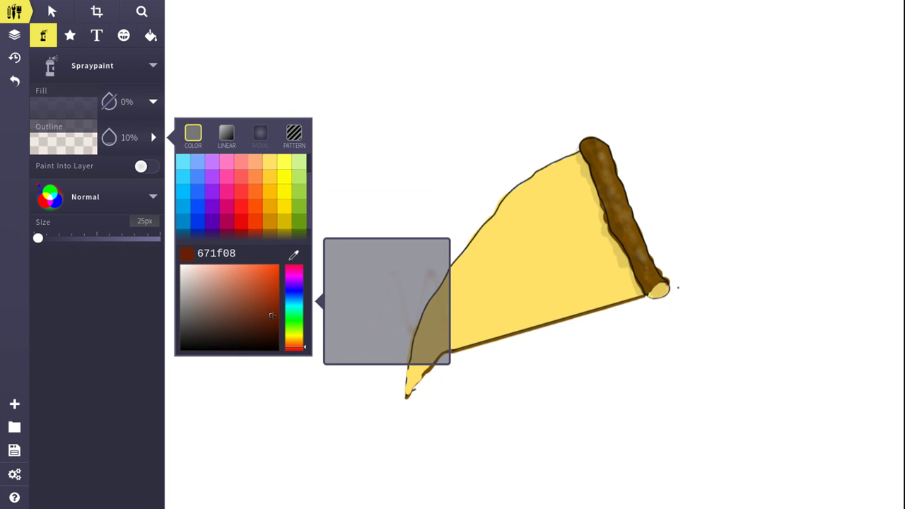
click(545, 321)
mouse_move(562, 290)
mouse_down()
mouse_move(556, 278)
mouse_move(562, 285)
mouse_up()
mouse_move(453, 329)
mouse_down()
mouse_move(523, 218)
mouse_move(360, 406)
mouse_move(503, 338)
mouse_move(517, 299)
mouse_move(576, 273)
mouse_move(576, 284)
mouse_move(357, 430)
mouse_move(456, 335)
mouse_move(397, 400)
mouse_move(496, 330)
mouse_up()
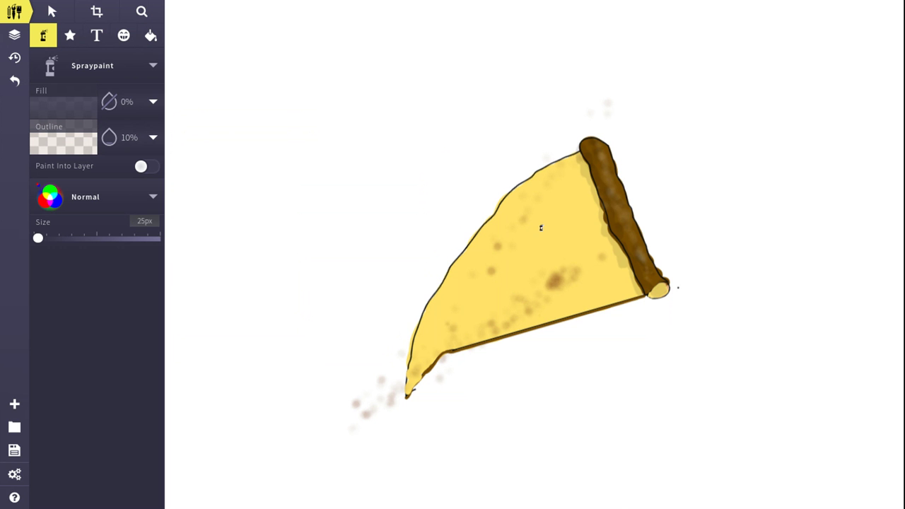
mouse_move(541, 228)
mouse_down()
mouse_move(457, 295)
mouse_move(412, 367)
mouse_move(517, 271)
mouse_move(530, 276)
mouse_up()
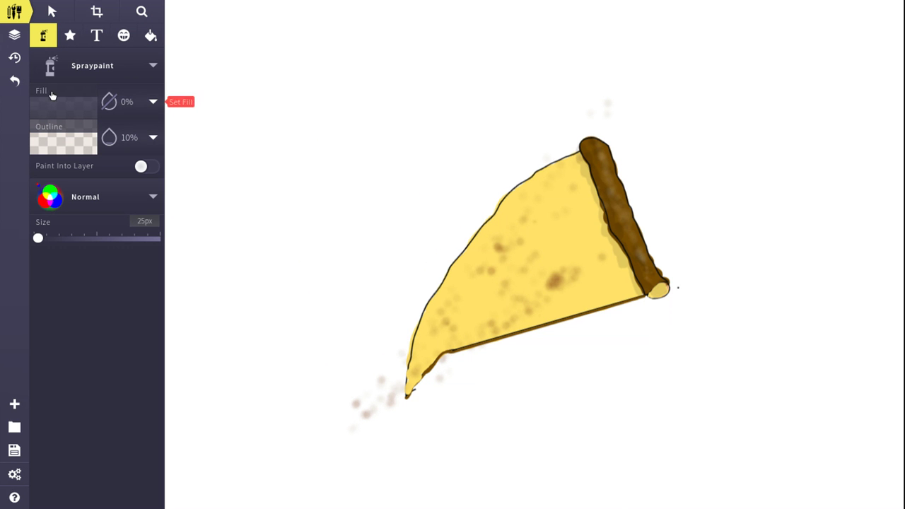
- Undo the last few sprays of scattered brown specks on and around the slice
click(20, 80)
click(19, 82)
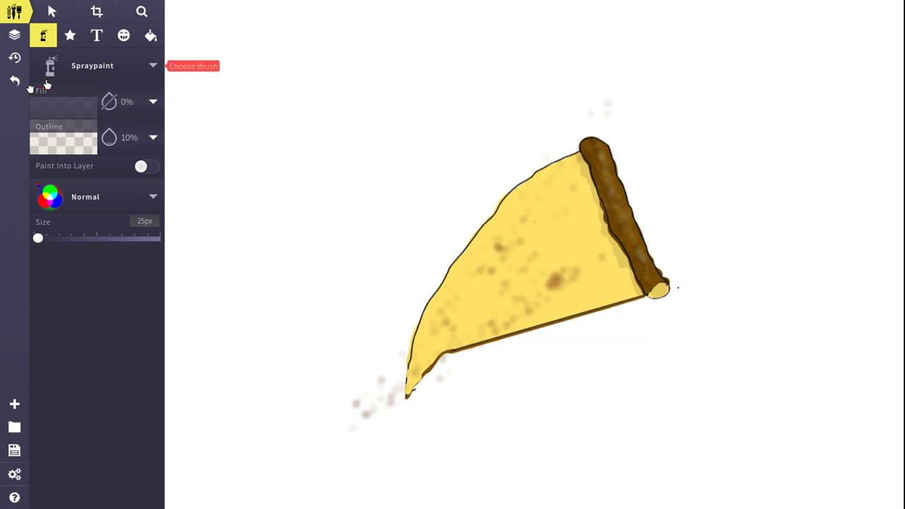
click(20, 82)
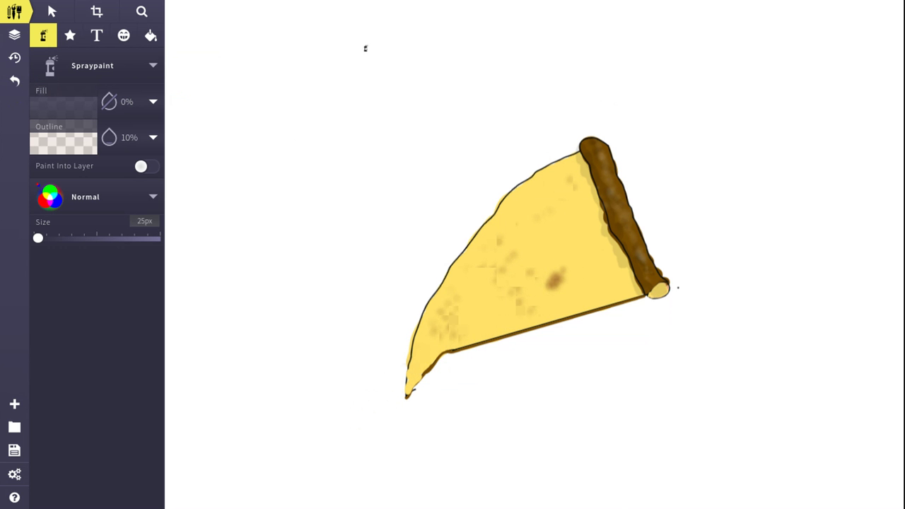
- Spray brown patches at the cheese's curved and lower edges, undo the one near the crust's upper end, and scatter faint specks over the slice
drag(494, 212, 491, 228)
mouse_move(453, 343)
mouse_down()
mouse_move(479, 333)
mouse_move(484, 343)
mouse_up()
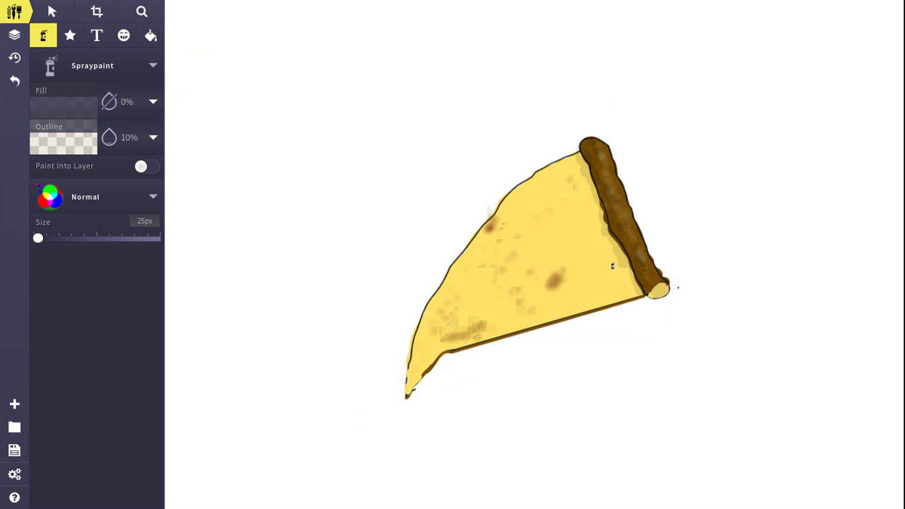
mouse_move(579, 181)
mouse_down()
mouse_move(561, 177)
mouse_move(546, 201)
mouse_move(560, 186)
mouse_move(557, 202)
mouse_move(556, 182)
mouse_up()
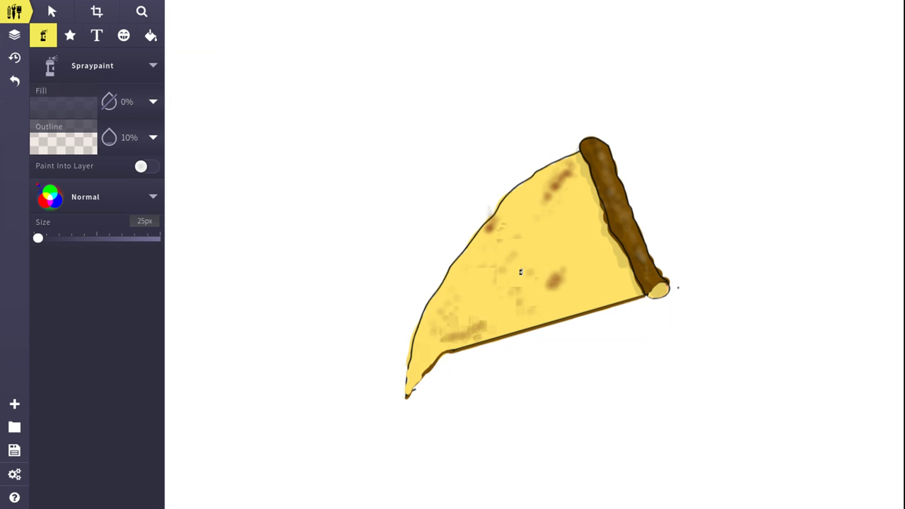
click(15, 80)
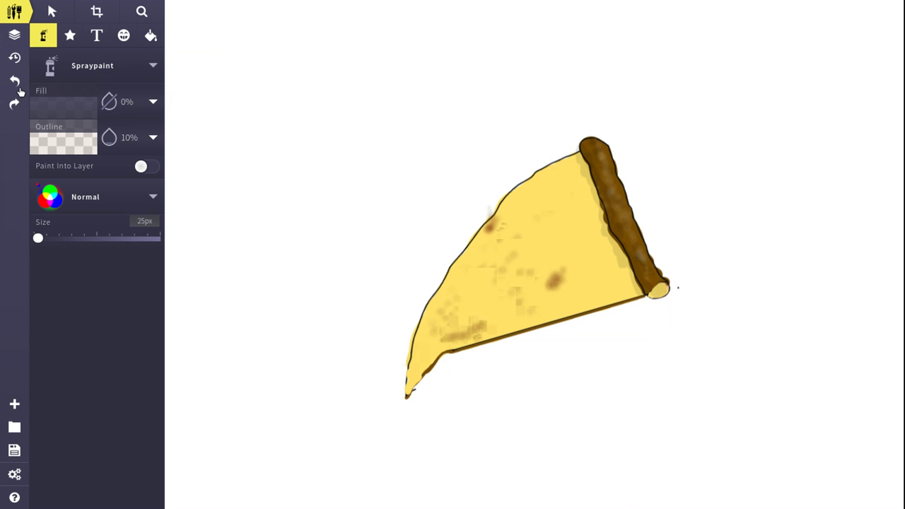
mouse_move(440, 321)
mouse_down()
mouse_move(453, 323)
mouse_move(505, 285)
mouse_move(396, 426)
mouse_move(446, 382)
mouse_move(424, 393)
mouse_move(580, 208)
mouse_move(530, 283)
mouse_move(566, 143)
mouse_move(570, 337)
mouse_move(376, 287)
mouse_move(687, 42)
mouse_move(663, 142)
mouse_move(435, 495)
mouse_move(672, 35)
mouse_move(890, 5)
mouse_move(599, 361)
mouse_up()
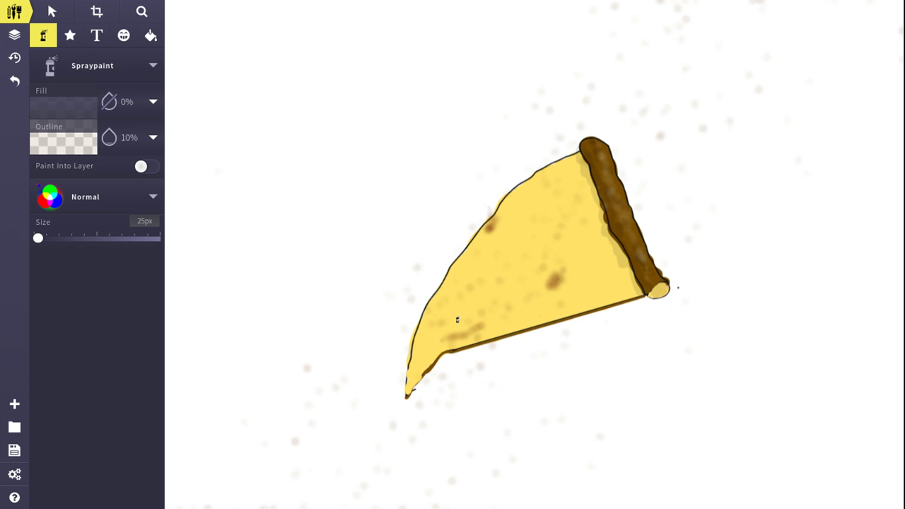
mouse_move(494, 210)
mouse_down()
mouse_move(481, 305)
mouse_move(462, 241)
mouse_move(633, 93)
mouse_up()
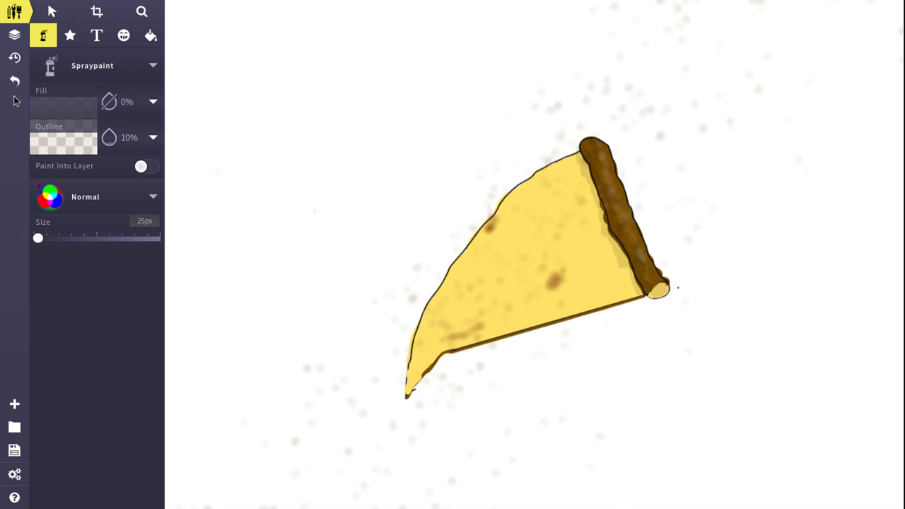
- Change the Spraypaint outline colour to black and spray dark spots at the slice's tip and along its lower edge
click(153, 138)
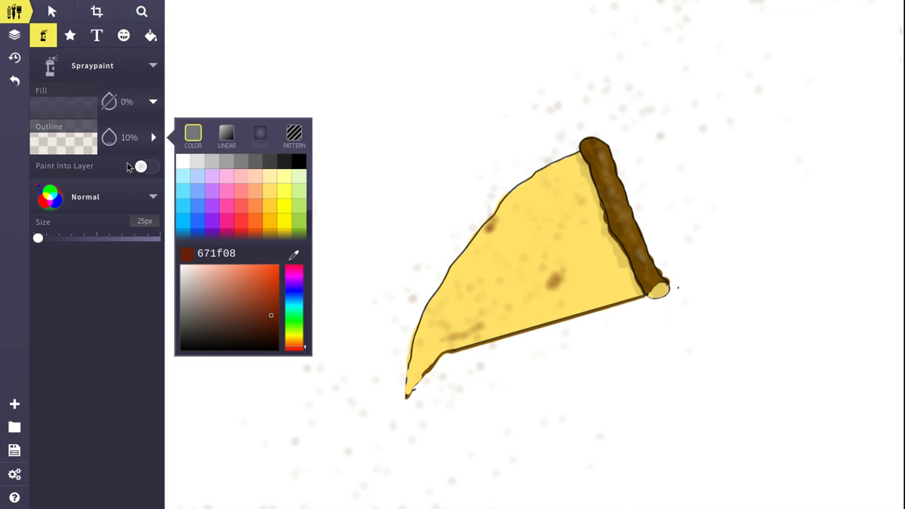
click(297, 161)
mouse_move(407, 391)
mouse_down()
mouse_move(445, 355)
mouse_move(532, 324)
mouse_up()
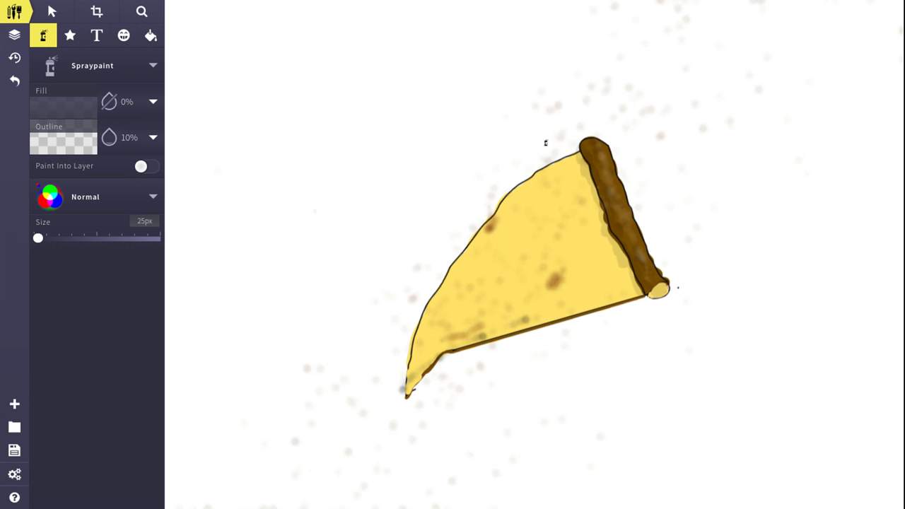
- Switch to the Pencil with outline colour ac0000 at 100% opacity and size 1px, and undo a trial red stroke along the slice's lower edge
click(61, 71)
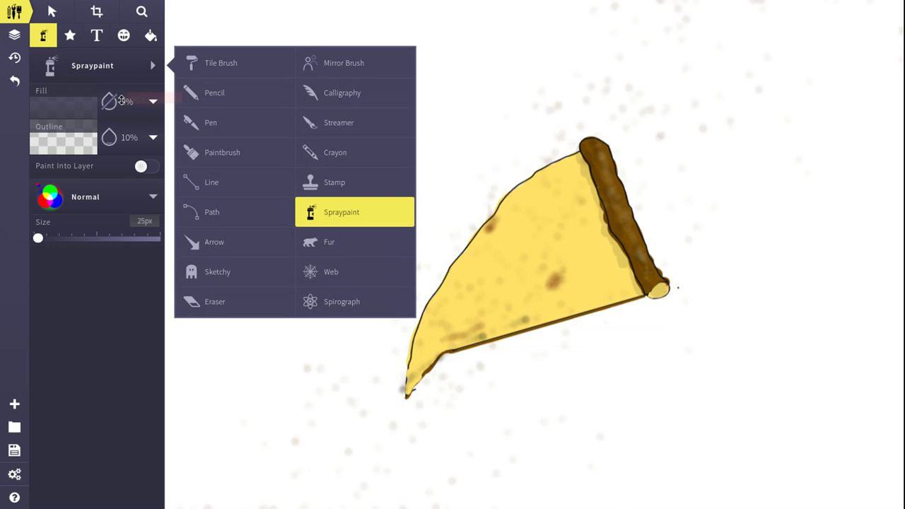
click(216, 94)
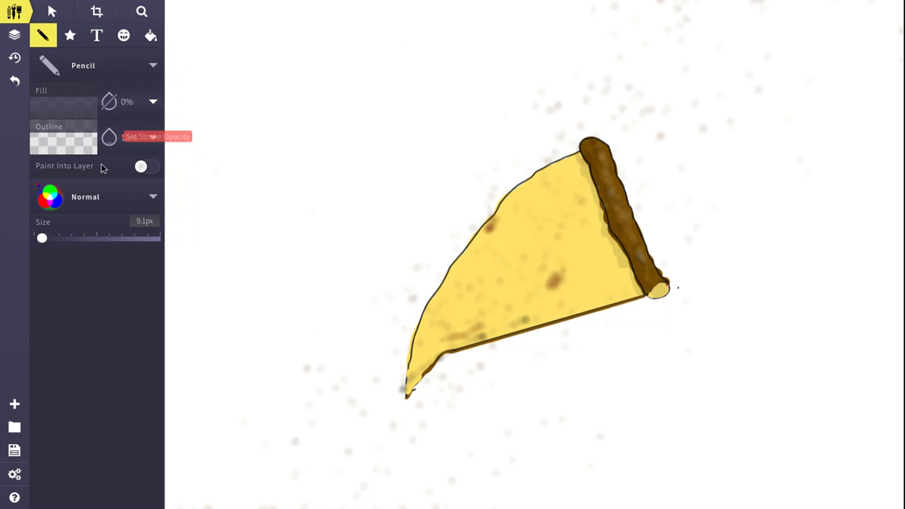
click(79, 149)
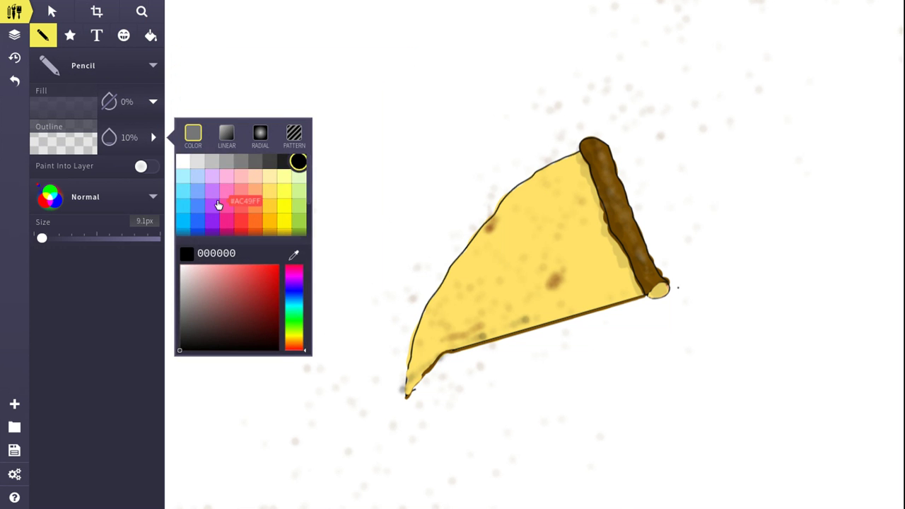
scroll(219, 205, down, 2)
click(246, 217)
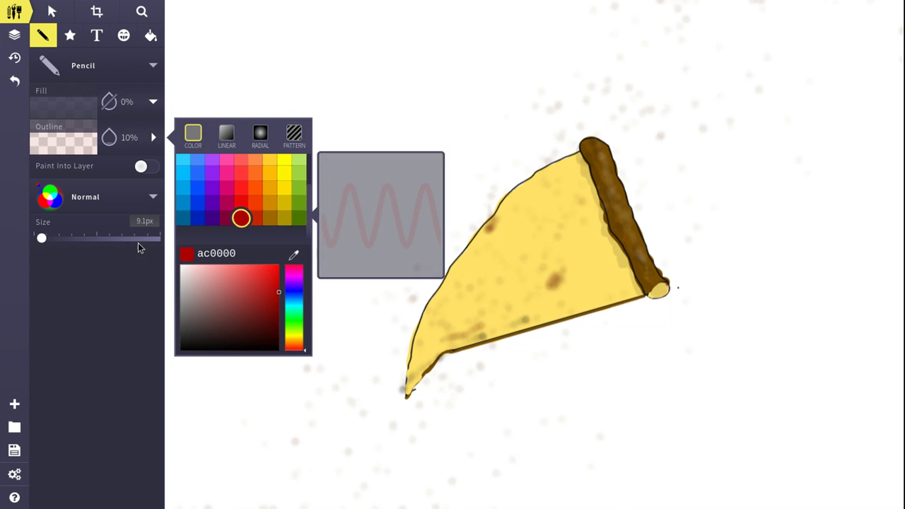
key(Return)
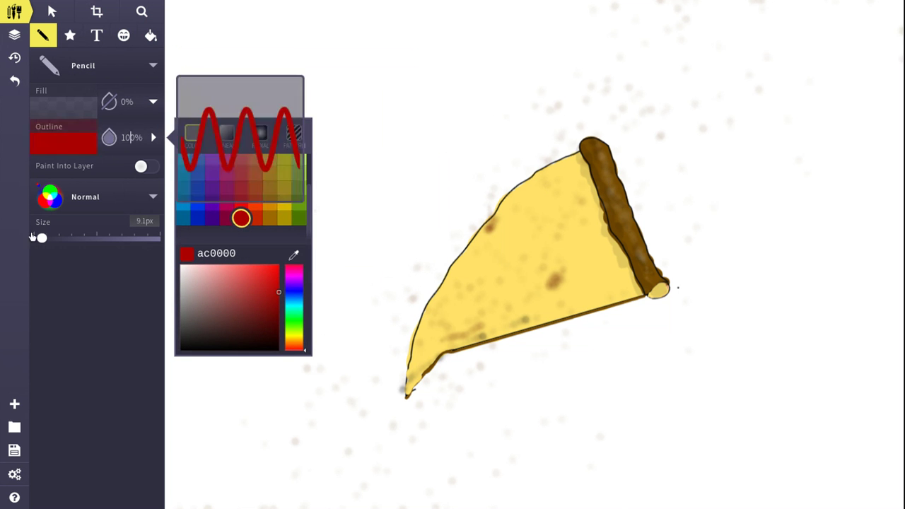
drag(42, 238, 37, 239)
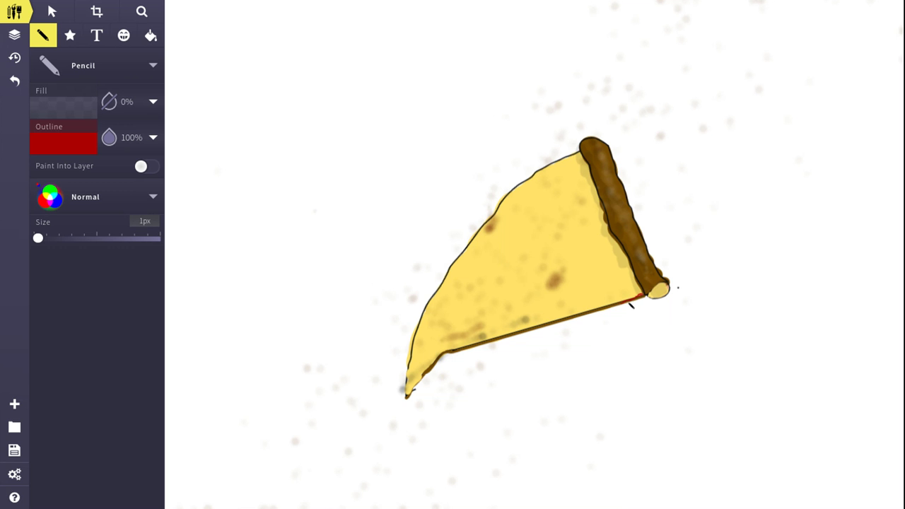
drag(631, 304, 612, 313)
click(15, 81)
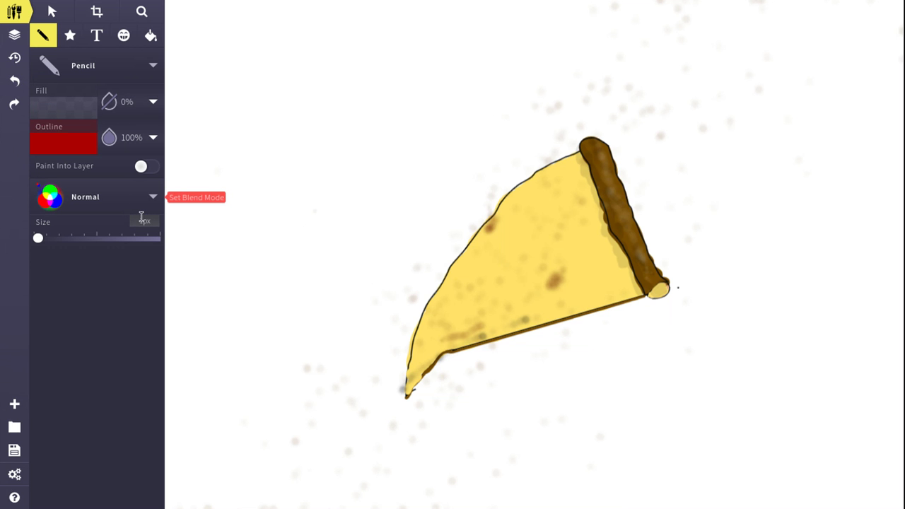
- Set the Pencil size to 2px, draw red sauce strokes at the lower edge's crust end and near the tip, and undo the last stroke
scroll(143, 220, up, 1)
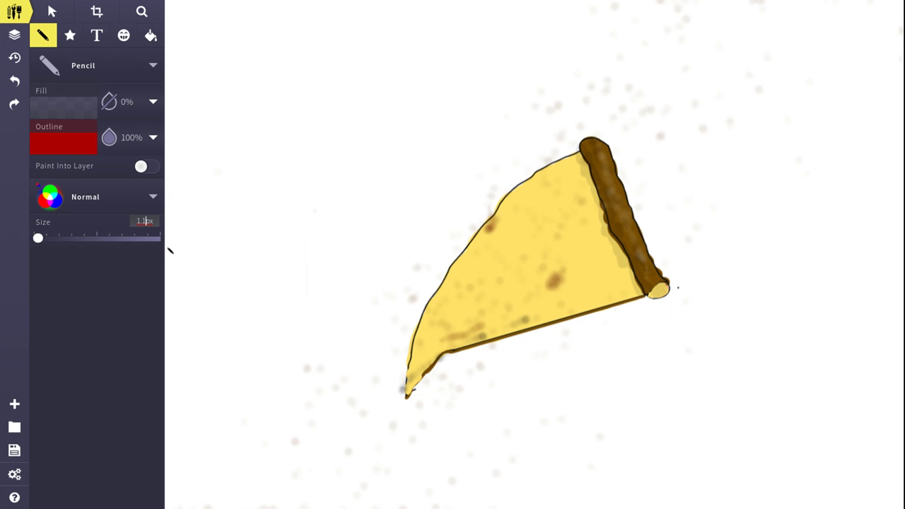
scroll(145, 221, up, 4)
key(BackSpace)
key(BackSpace)
text(2)
click(647, 300)
drag(414, 391, 438, 372)
click(15, 82)
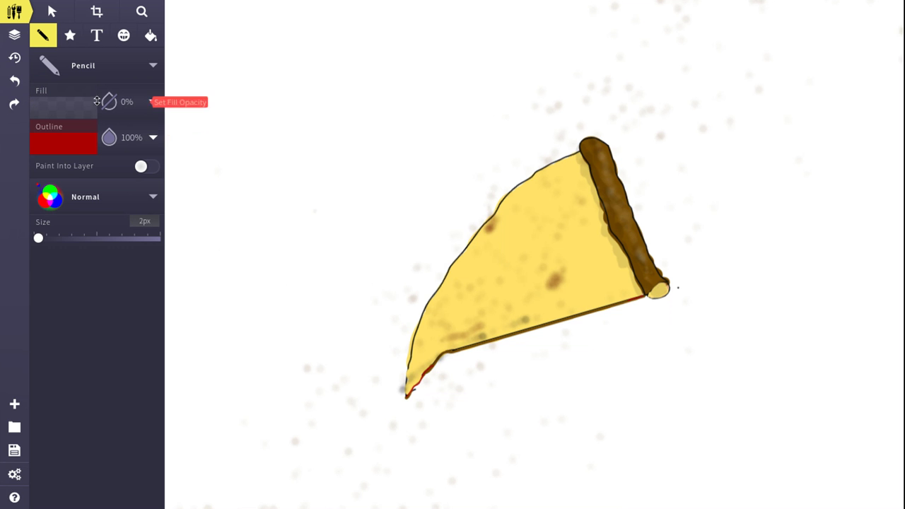
- Set the Pencil outline to black 000000 at 10% opacity and the size to 7.7px
click(74, 141)
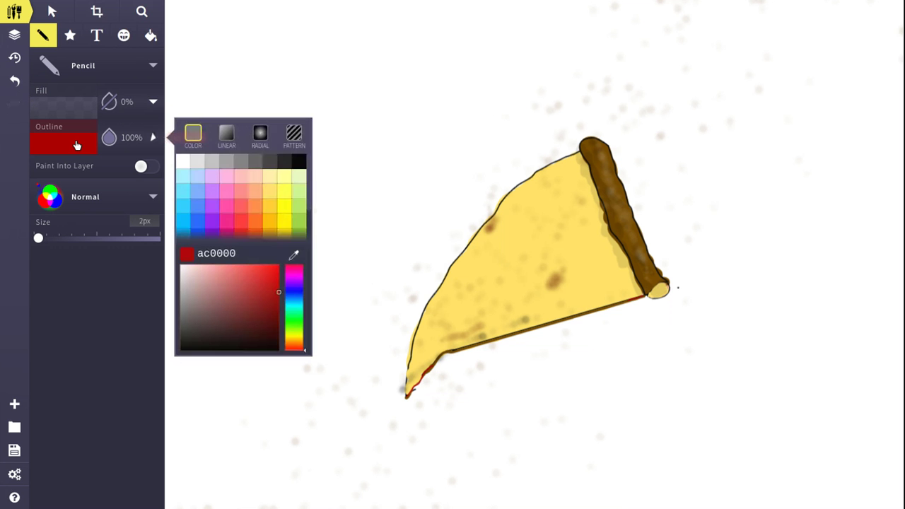
click(300, 165)
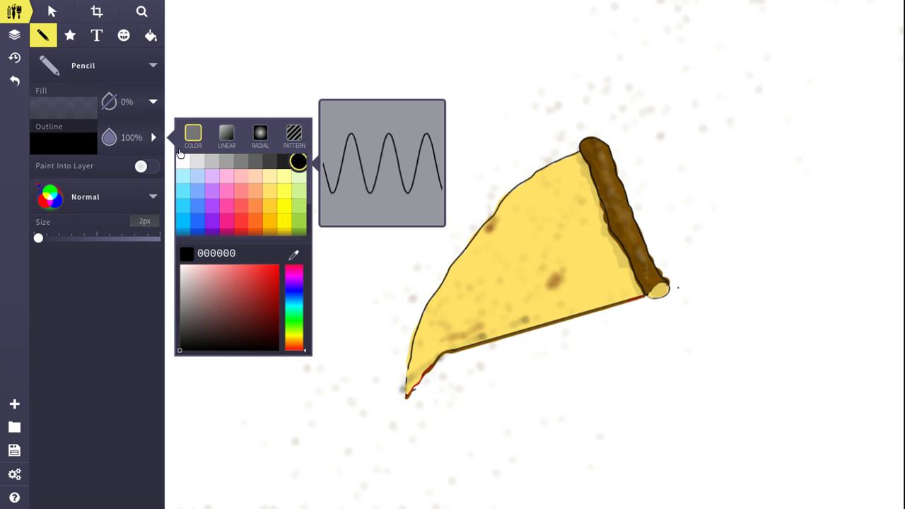
click(134, 138)
key(BackSpace)
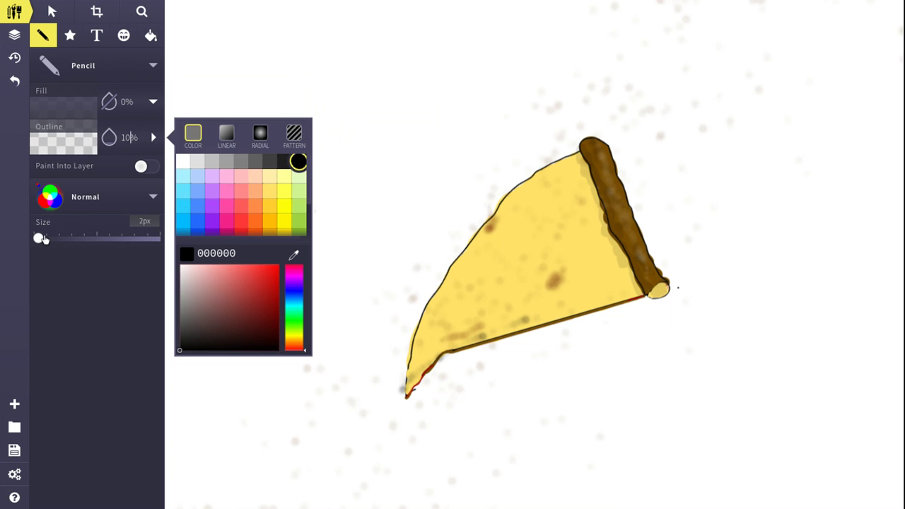
drag(41, 237, 41, 238)
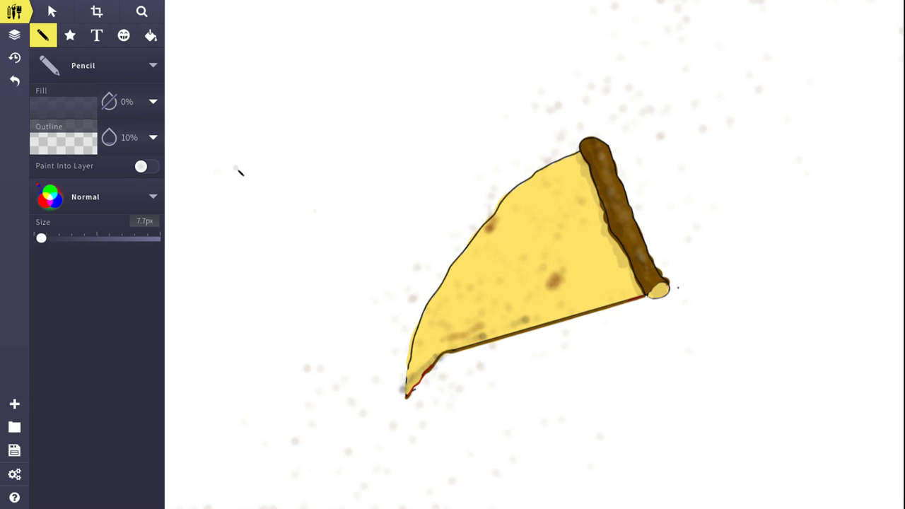
- Set the Pencil outline colour to ac0000 at 100% opacity and the size to 55px
click(76, 151)
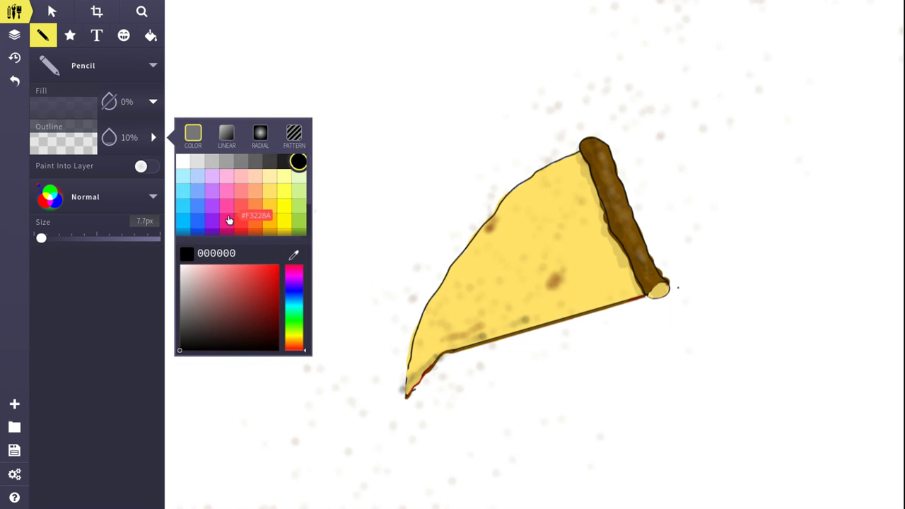
scroll(238, 216, down, 3)
click(241, 216)
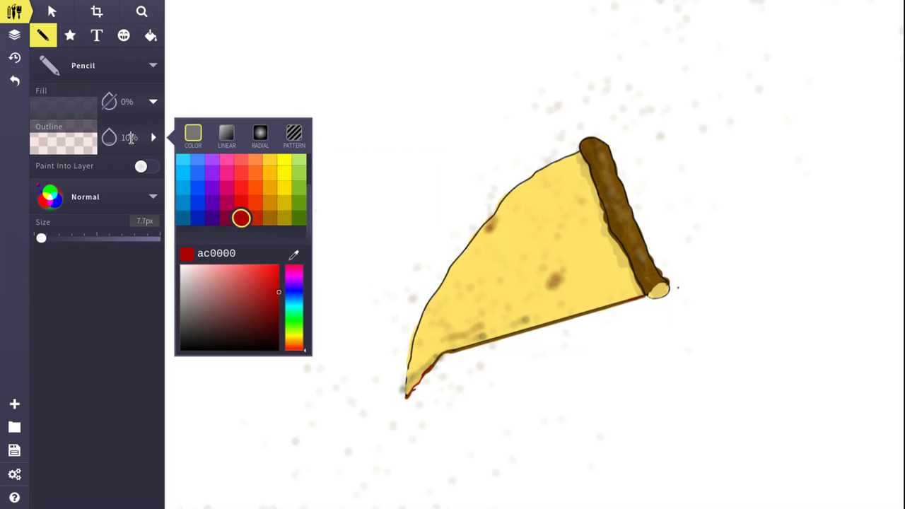
click(130, 137)
drag(43, 239, 48, 242)
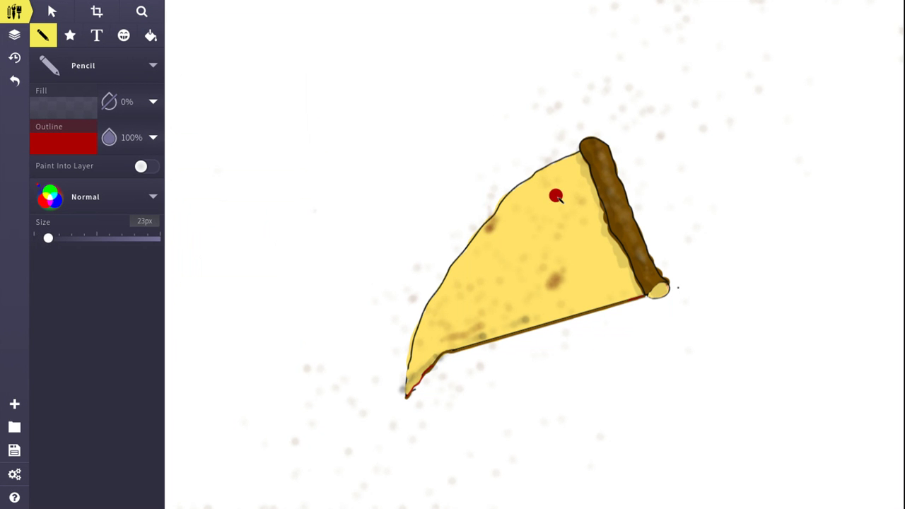
drag(61, 240, 64, 244)
- Try two red dots on the blank canvas beside the slice and undo both
click(312, 84)
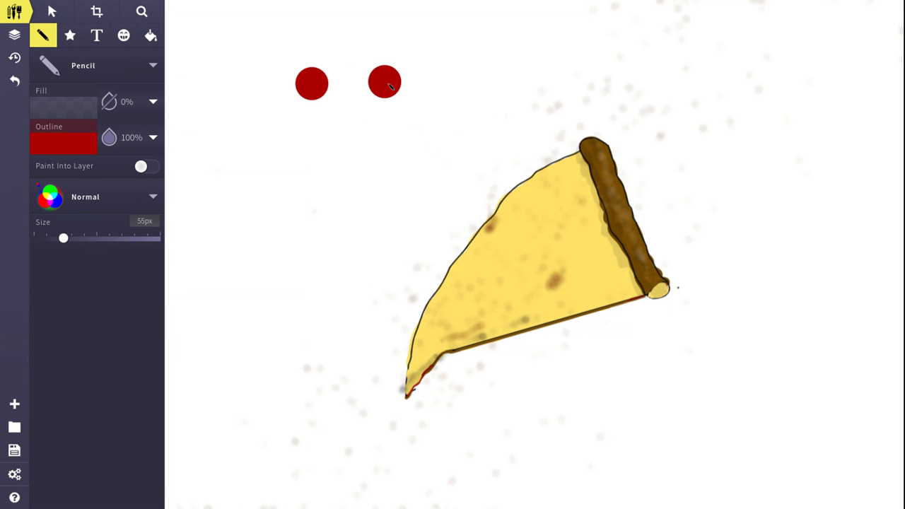
click(387, 84)
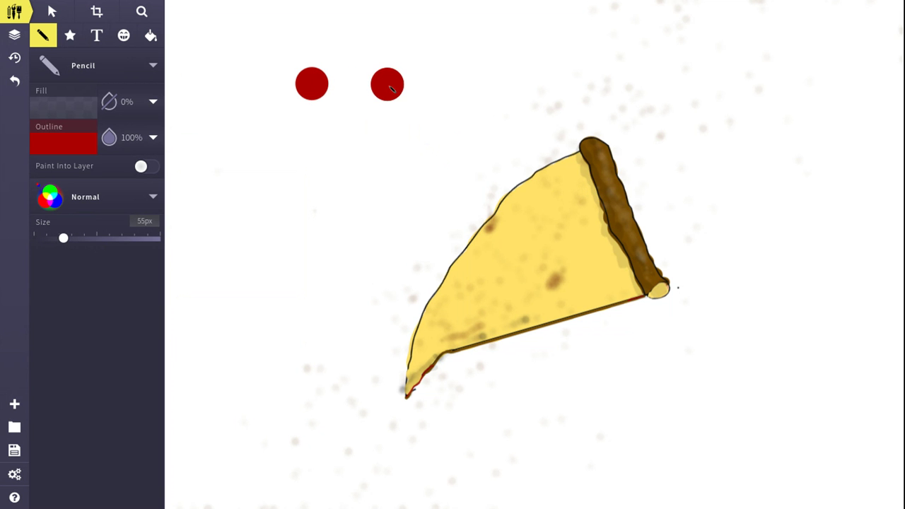
click(10, 84)
click(9, 84)
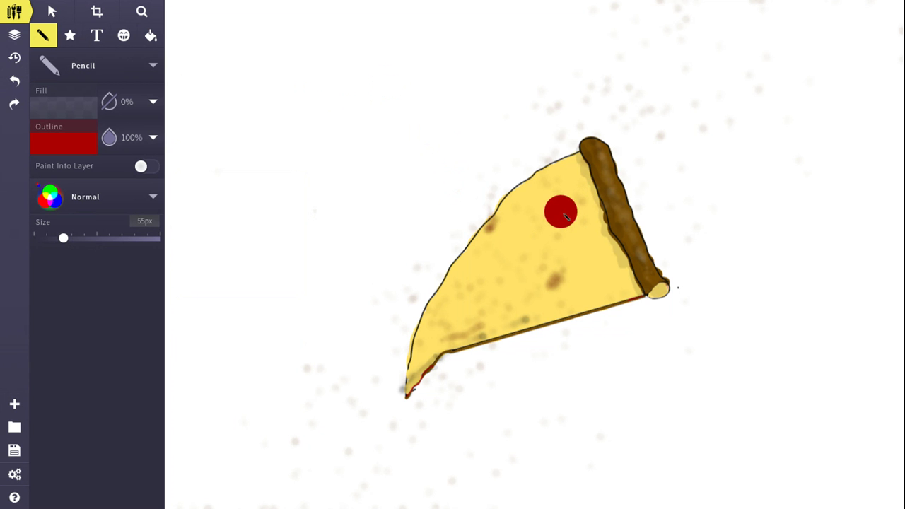
- Place two round 55px red pepperoni on the wide part of the cheese and paint an oval one near the tip at size 16px
click(556, 208)
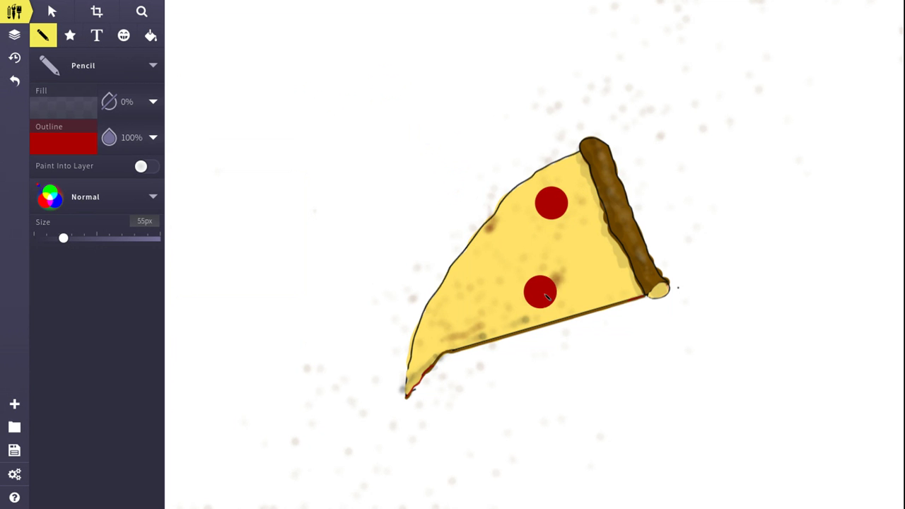
click(551, 295)
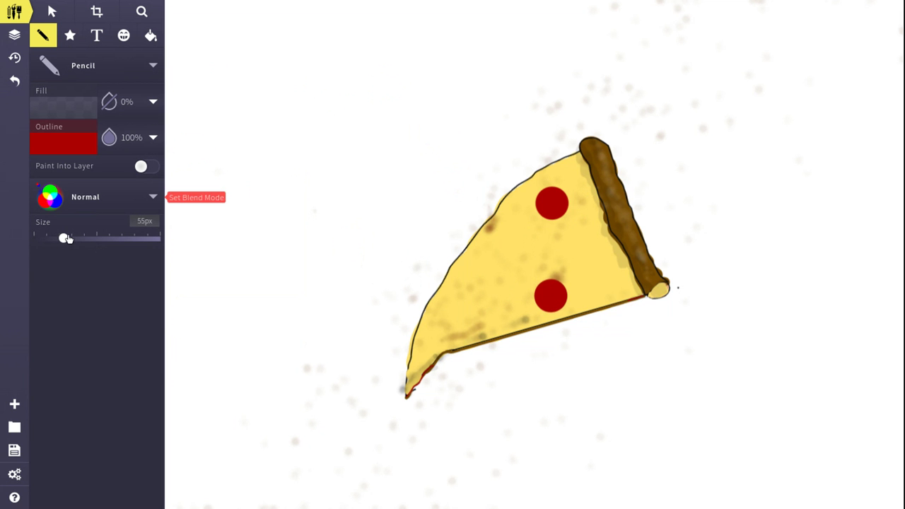
drag(64, 238, 45, 239)
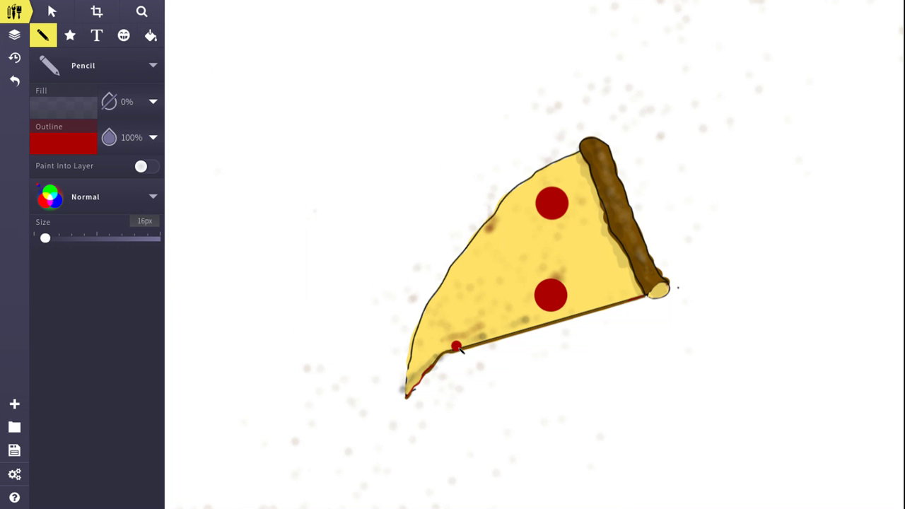
mouse_move(459, 343)
mouse_down()
mouse_move(427, 357)
mouse_move(455, 339)
mouse_up()
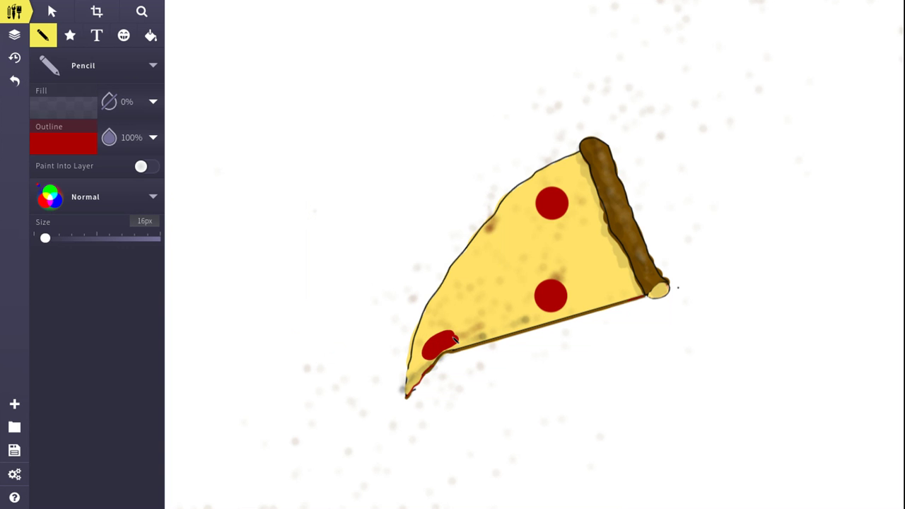
click(433, 319)
- Set the Pencil size to 20px and paint one irregular red pepperoni near the curved edge and another across the lower edge
mouse_move(58, 242)
mouse_down()
mouse_move(49, 239)
mouse_move(96, 244)
mouse_move(47, 248)
mouse_up()
click(492, 253)
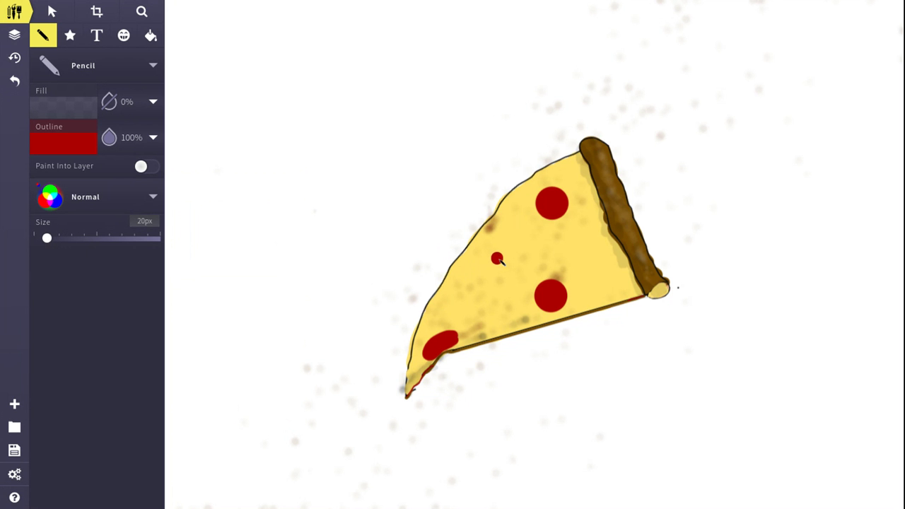
mouse_move(495, 258)
mouse_down()
mouse_move(478, 256)
mouse_move(474, 269)
mouse_move(498, 267)
mouse_move(486, 272)
mouse_up()
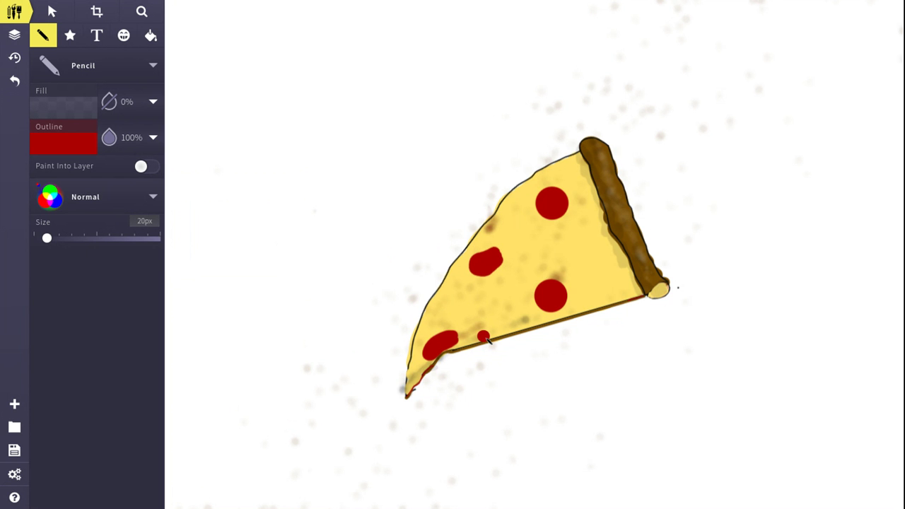
drag(485, 336, 511, 335)
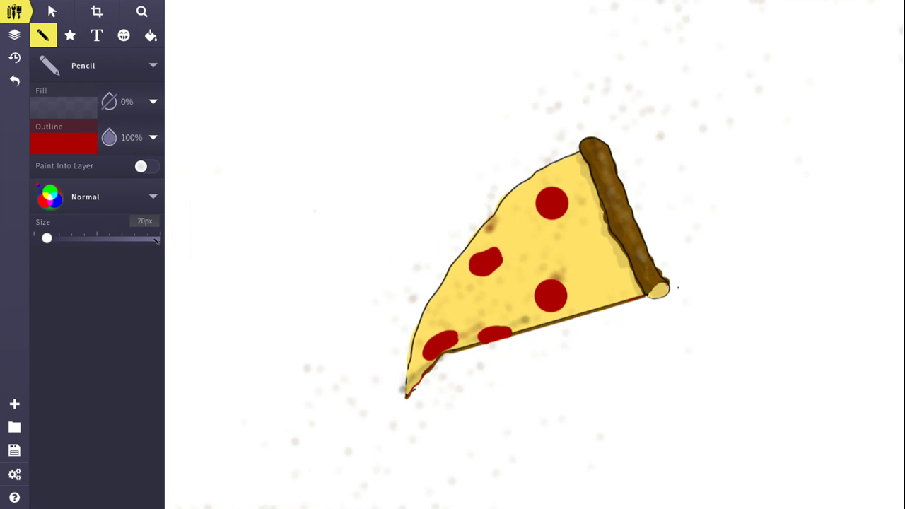
- Change the Pencil outline to black 000000 at 10% opacity and shade the pepperoni pieces with darker tones
click(81, 151)
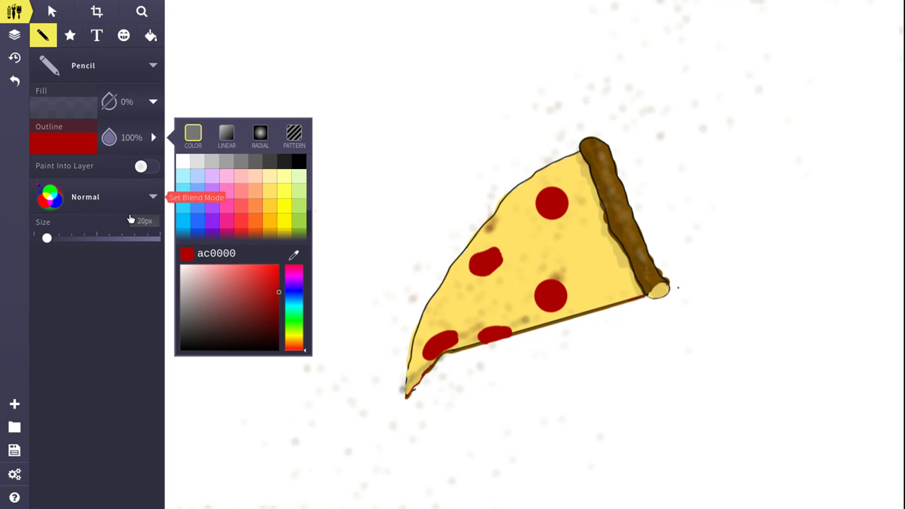
click(125, 138)
key(Delete)
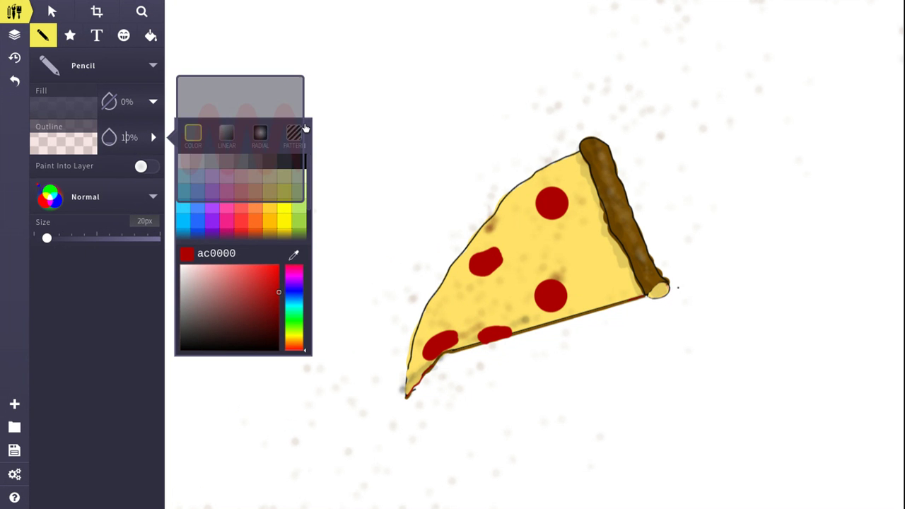
click(298, 162)
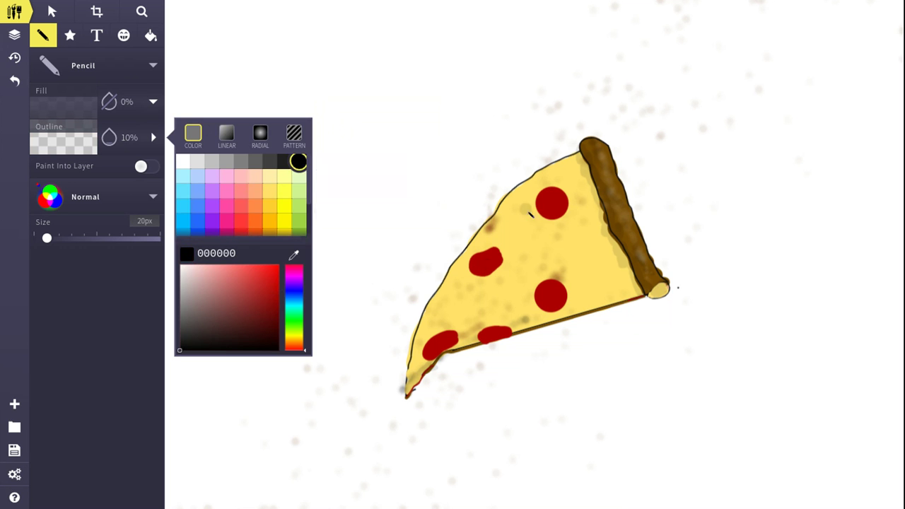
click(550, 216)
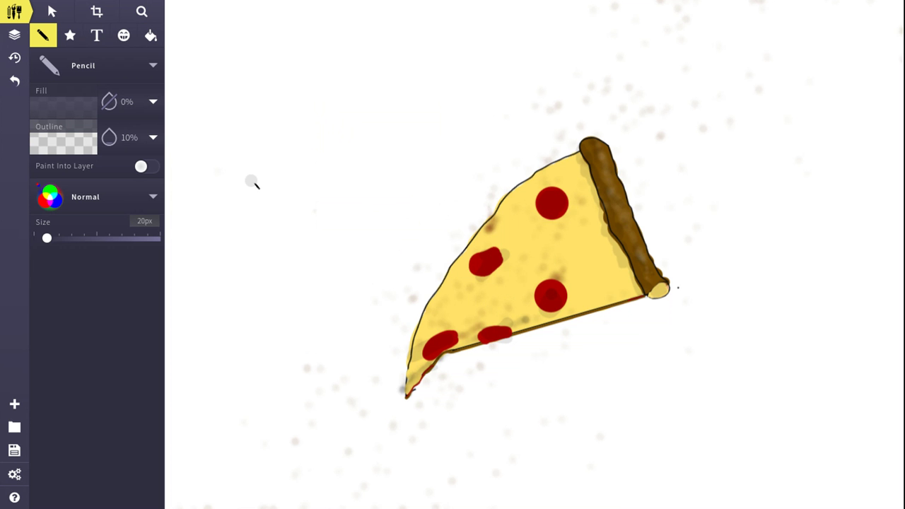
- Change the outline colour to white ffffff and switch to the Spraypaint brush
click(69, 142)
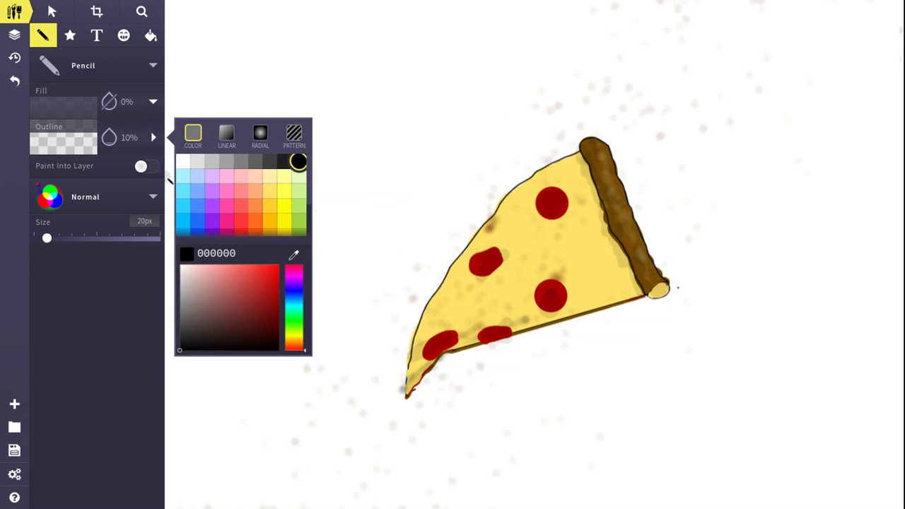
click(182, 164)
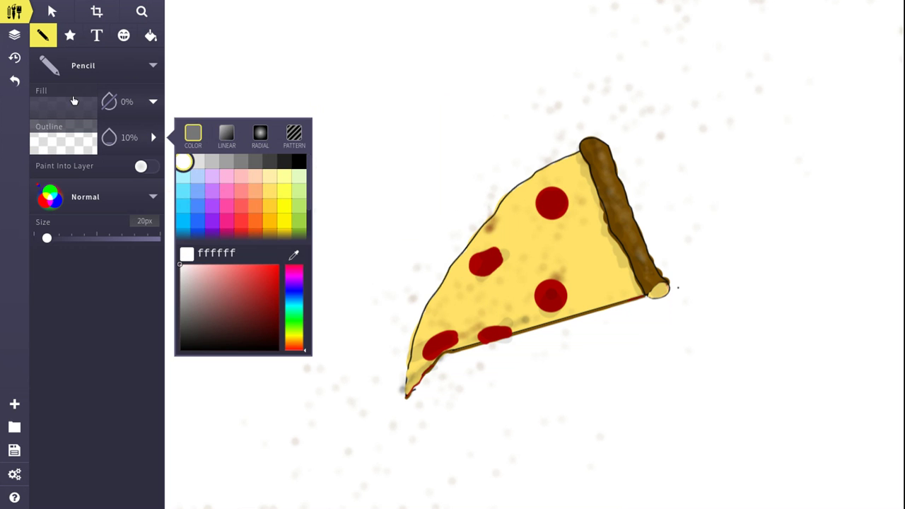
click(79, 69)
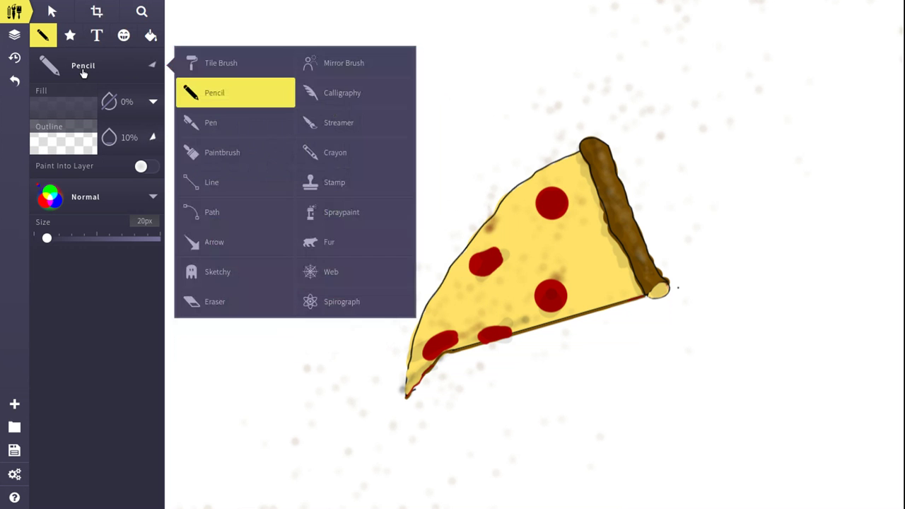
click(330, 215)
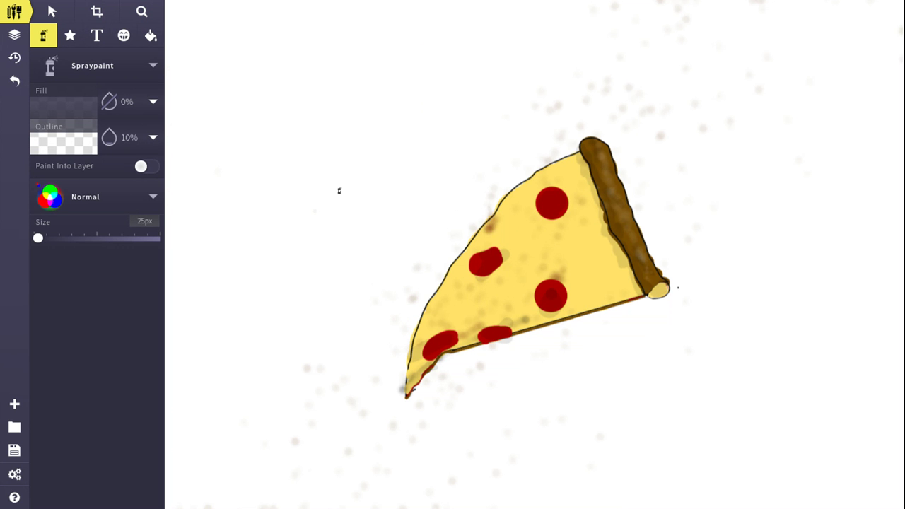